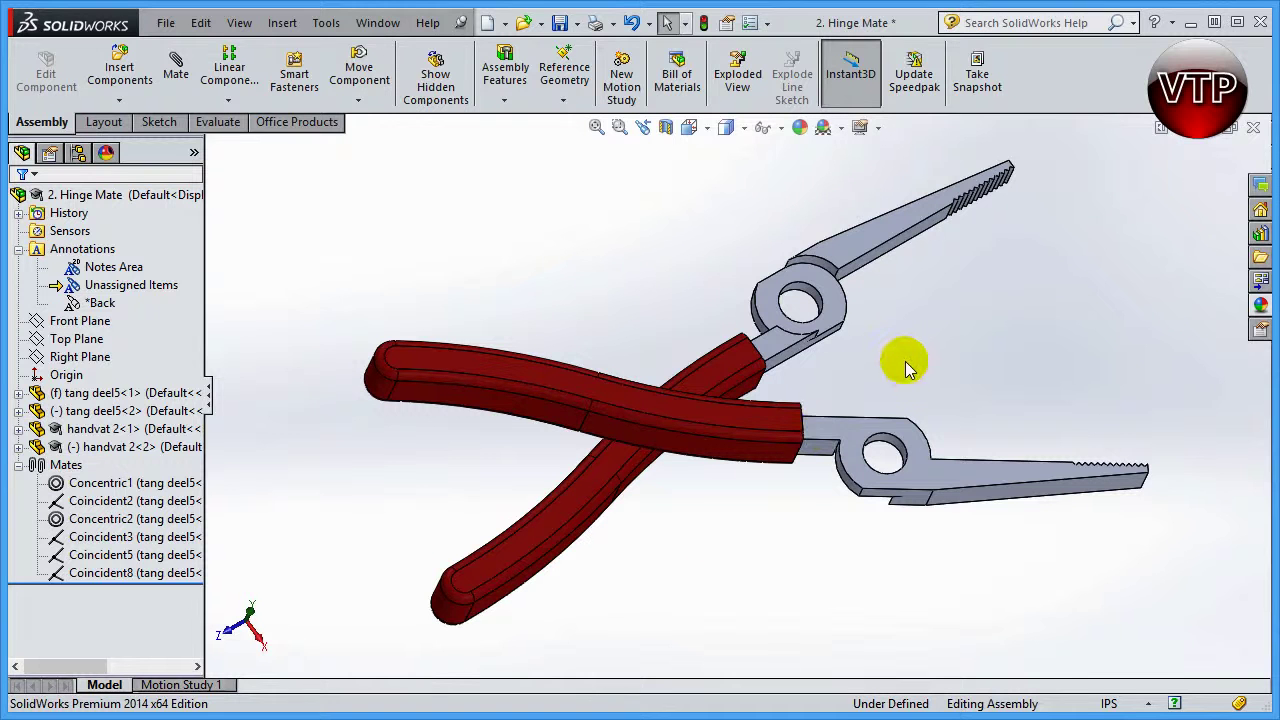
Fit the pliers to the view, orbit, and select the grey jaw and upper jaw face
{"action": "scroll", "coordinate": [901, 380], "scroll_direction": "down", "scroll_amount": 2}
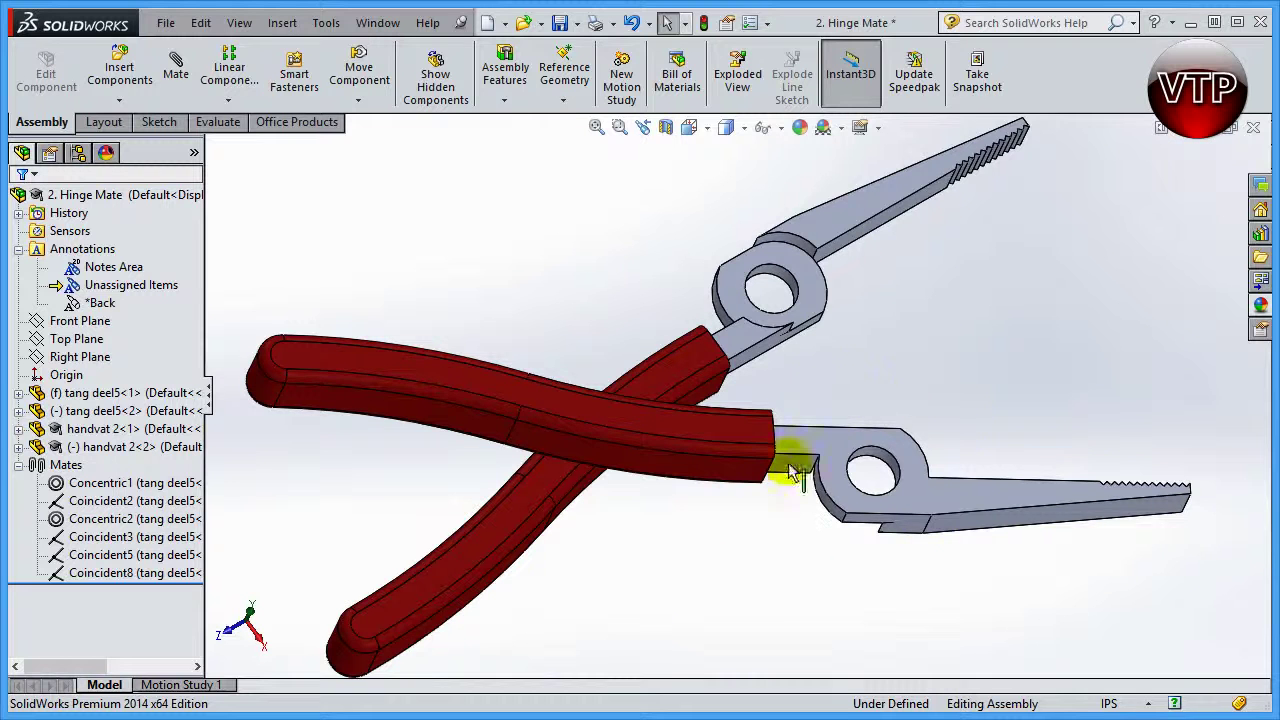
{"action": "key", "text": "f"}
{"action": "middle_click_drag", "start_coordinate": [780, 489], "coordinate": [720, 535]}
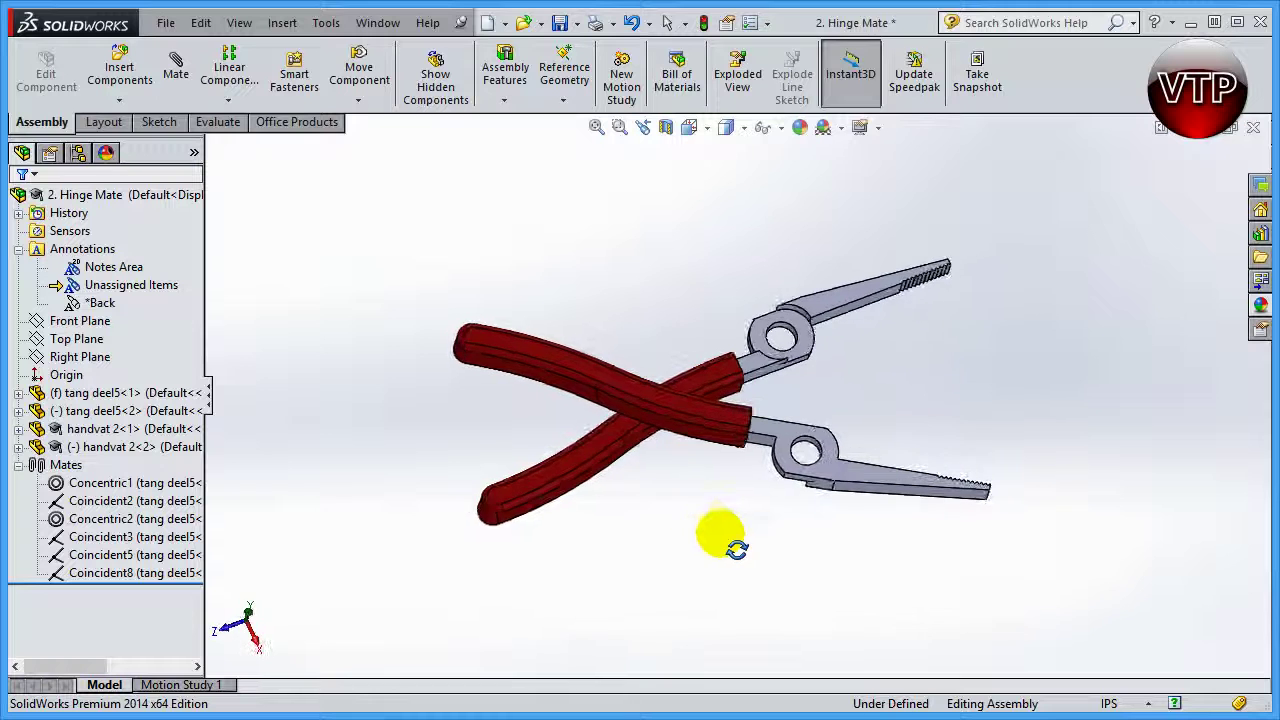
{"action": "scroll", "coordinate": [780, 440], "scroll_direction": "down", "scroll_amount": 5}
{"action": "scroll", "coordinate": [770, 400], "scroll_direction": "up", "scroll_amount": 3}
{"action": "scroll", "coordinate": [690, 450], "scroll_direction": "down", "scroll_amount": 3}
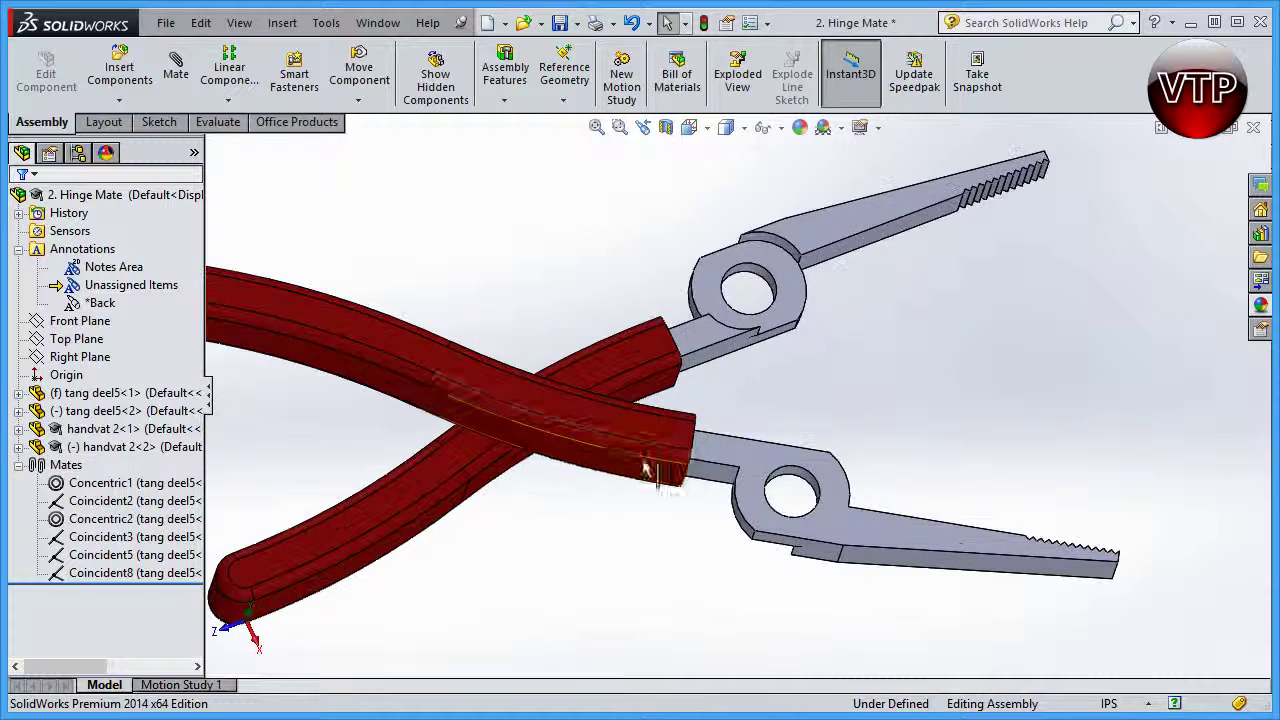
{"action": "left_click", "coordinate": [785, 447]}
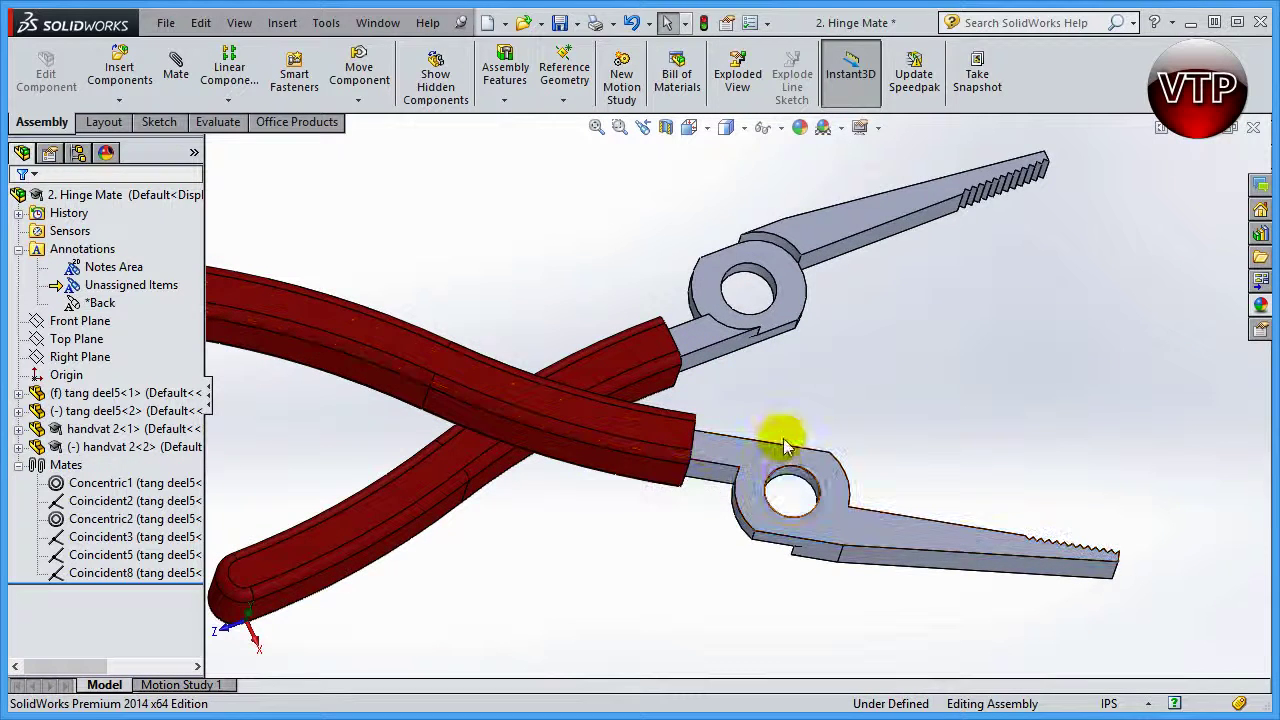
{"action": "left_click", "coordinate": [775, 308]}
{"action": "left_click", "coordinate": [786, 295]}
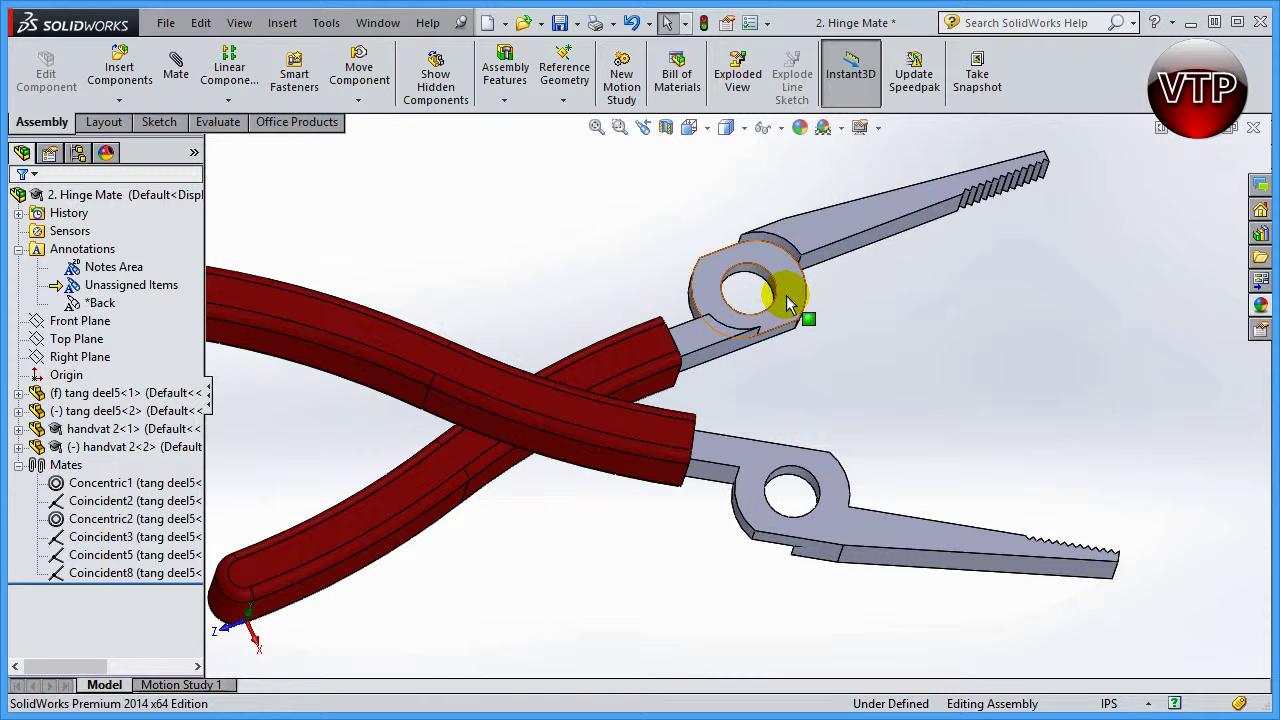
Orbit until the jaws are seen edge-on and swing one part about its pivot
{"action": "middle_click_drag", "start_coordinate": [786, 302], "coordinate": [757, 534]}
{"action": "scroll", "coordinate": [747, 555], "scroll_direction": "up", "scroll_amount": 5}
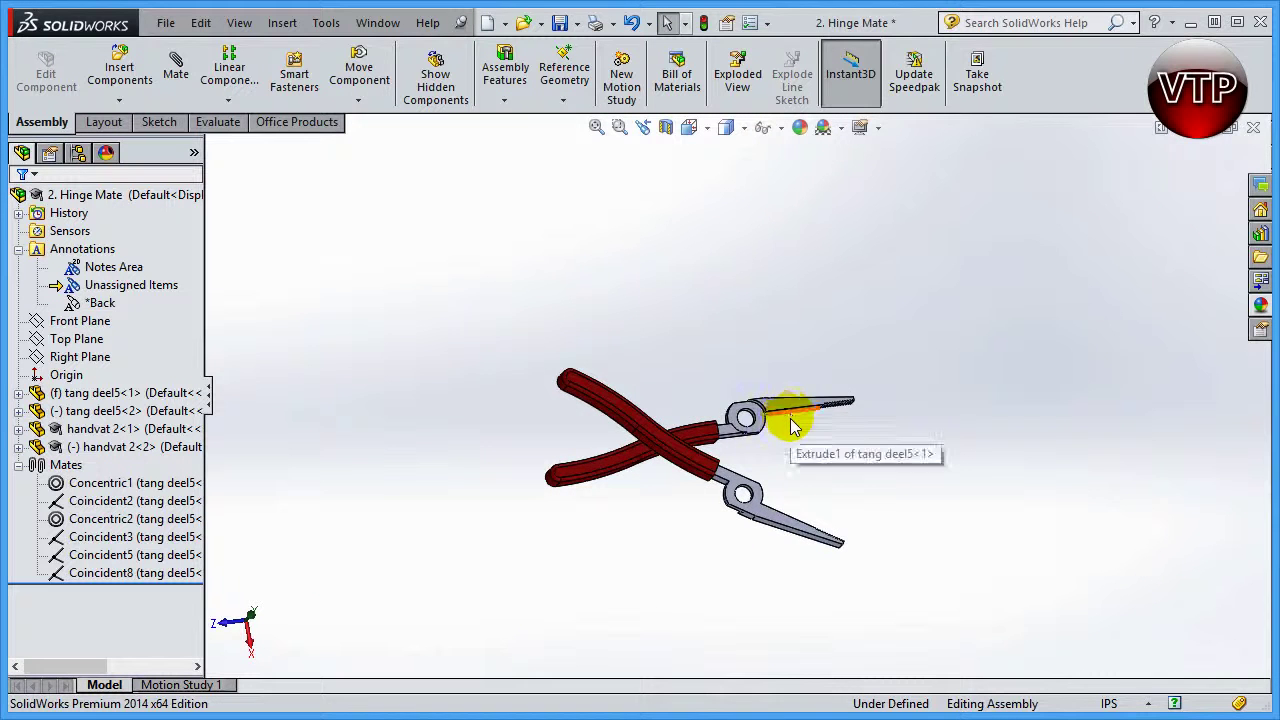
{"action": "scroll", "coordinate": [786, 414], "scroll_direction": "down", "scroll_amount": 3}
{"action": "middle_click_drag", "start_coordinate": [776, 392], "coordinate": [720, 583]}
{"action": "scroll", "coordinate": [720, 583], "scroll_direction": "up", "scroll_amount": 3}
{"action": "scroll", "coordinate": [725, 550], "scroll_direction": "down", "scroll_amount": 3}
{"action": "middle_click_drag", "start_coordinate": [729, 534], "coordinate": [706, 266]}
{"action": "scroll", "coordinate": [740, 386], "scroll_direction": "down", "scroll_amount": 3}
{"action": "scroll", "coordinate": [714, 414], "scroll_direction": "up", "scroll_amount": 5}
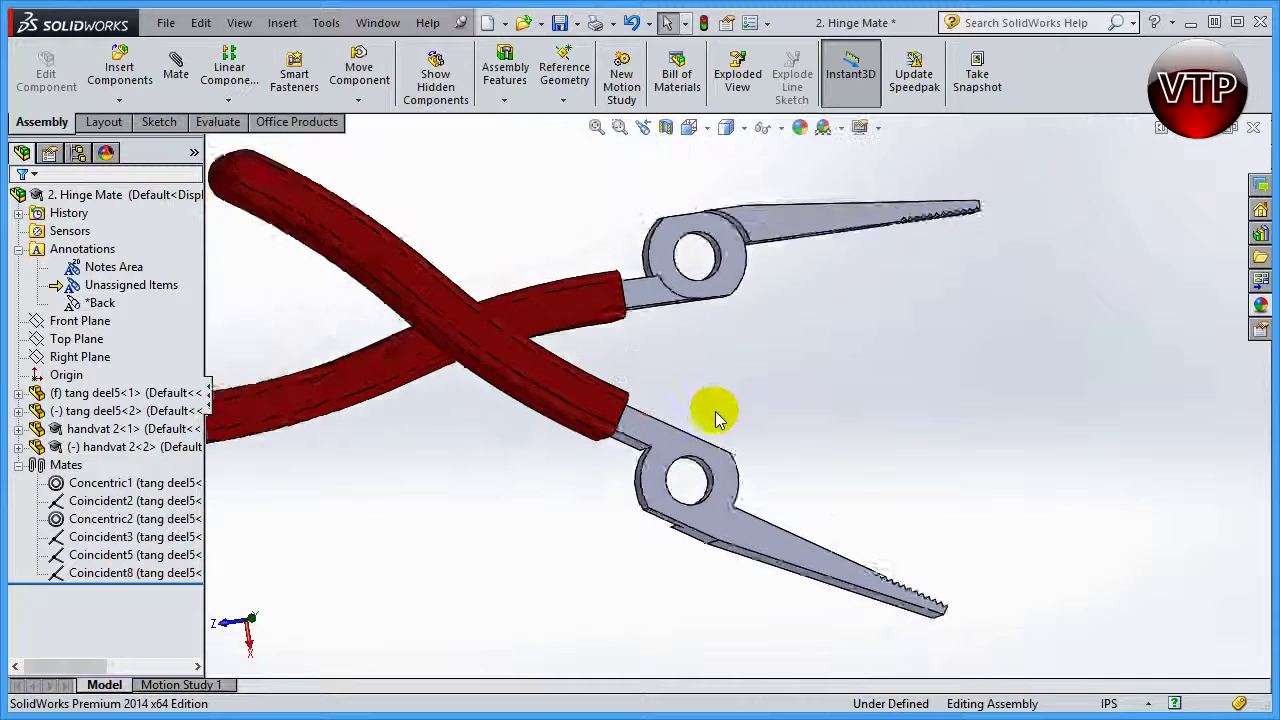
{"action": "middle_click_drag", "start_coordinate": [697, 443], "coordinate": [691, 344]}
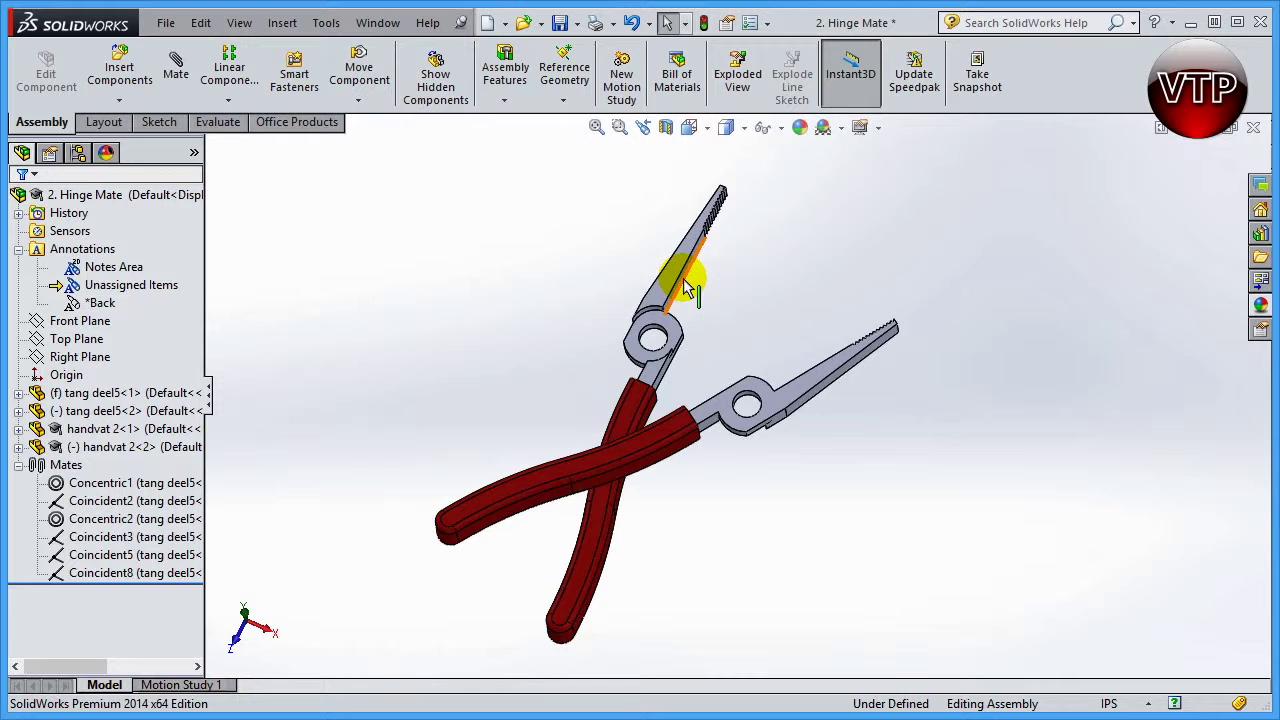
{"action": "left_click_drag", "start_coordinate": [686, 355], "coordinate": [790, 338]}
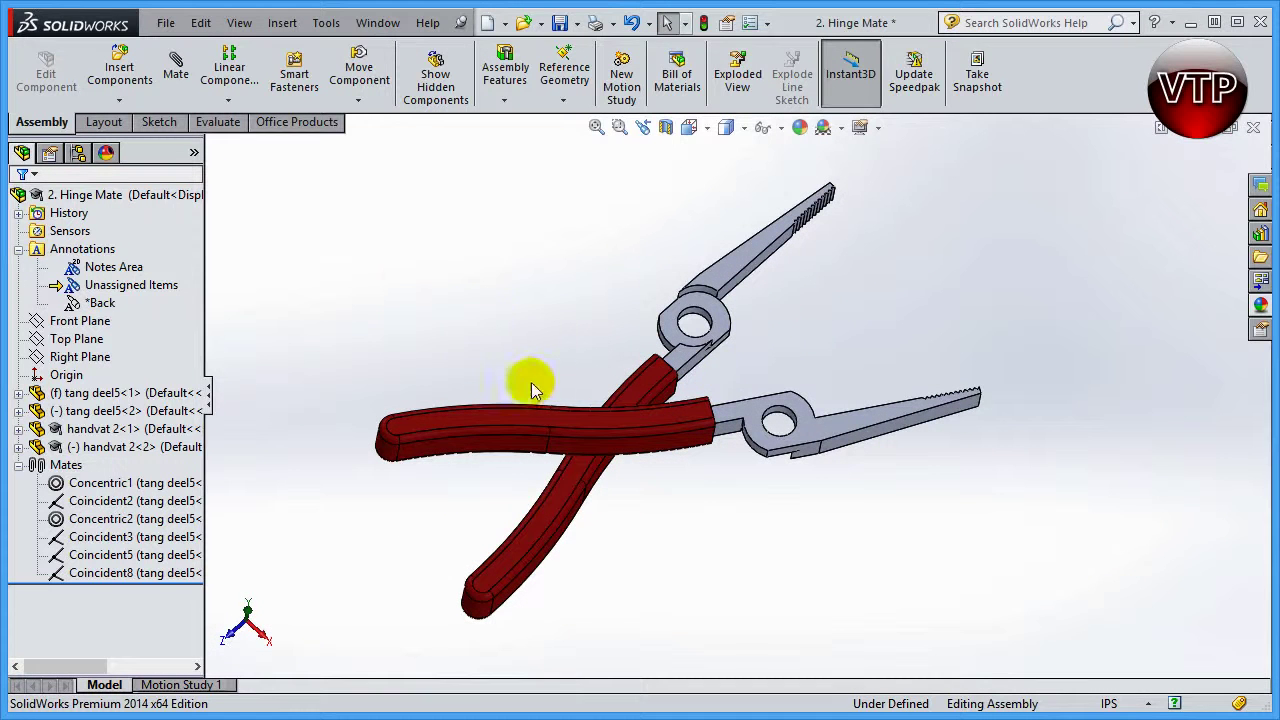
Begin a new mate using the Hinge type under Mechanical Mates
{"action": "left_click", "coordinate": [176, 66]}
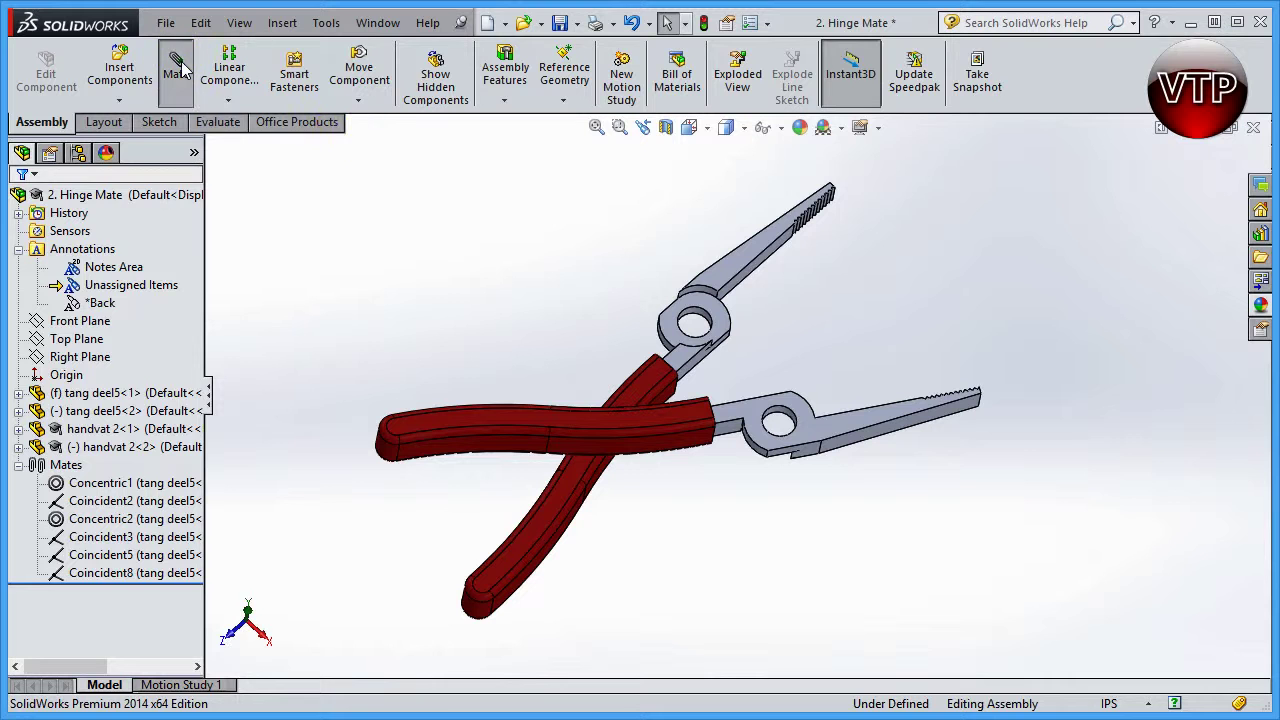
{"action": "left_click_drag", "start_coordinate": [197, 290], "coordinate": [200, 486]}
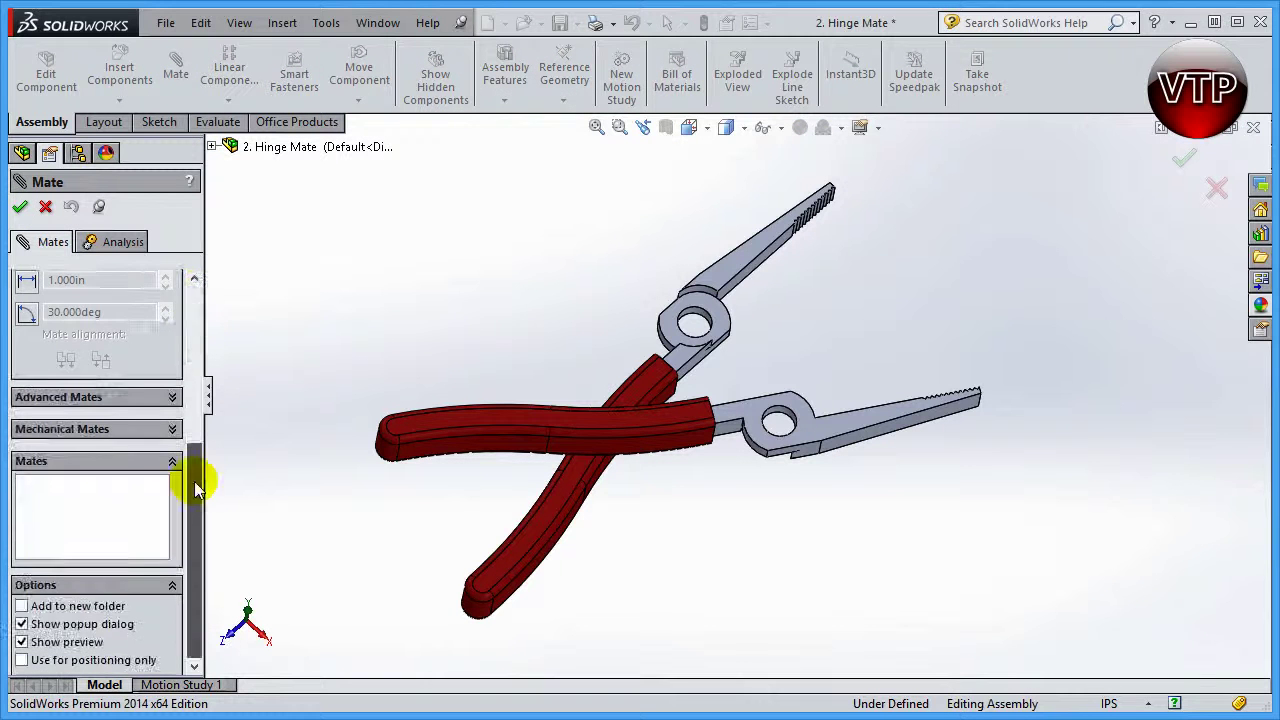
{"action": "left_click", "coordinate": [168, 429]}
{"action": "left_click_drag", "start_coordinate": [192, 490], "coordinate": [205, 366]}
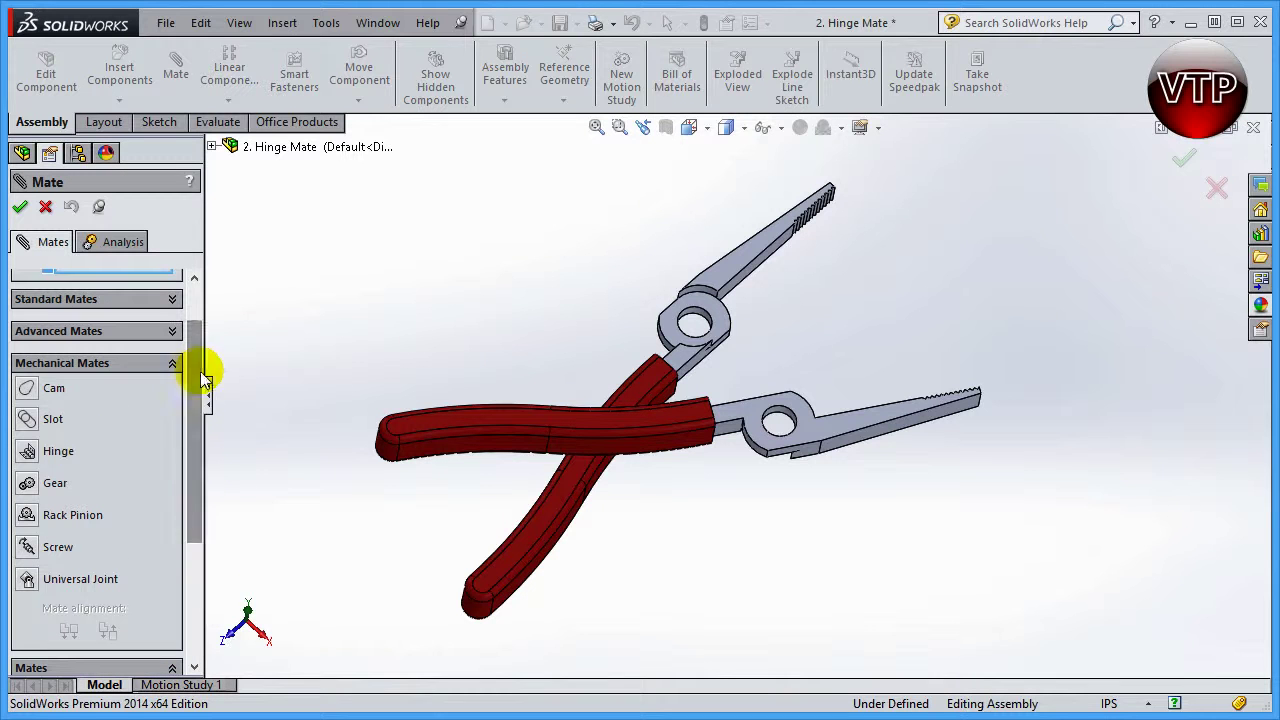
{"action": "left_click", "coordinate": [27, 453]}
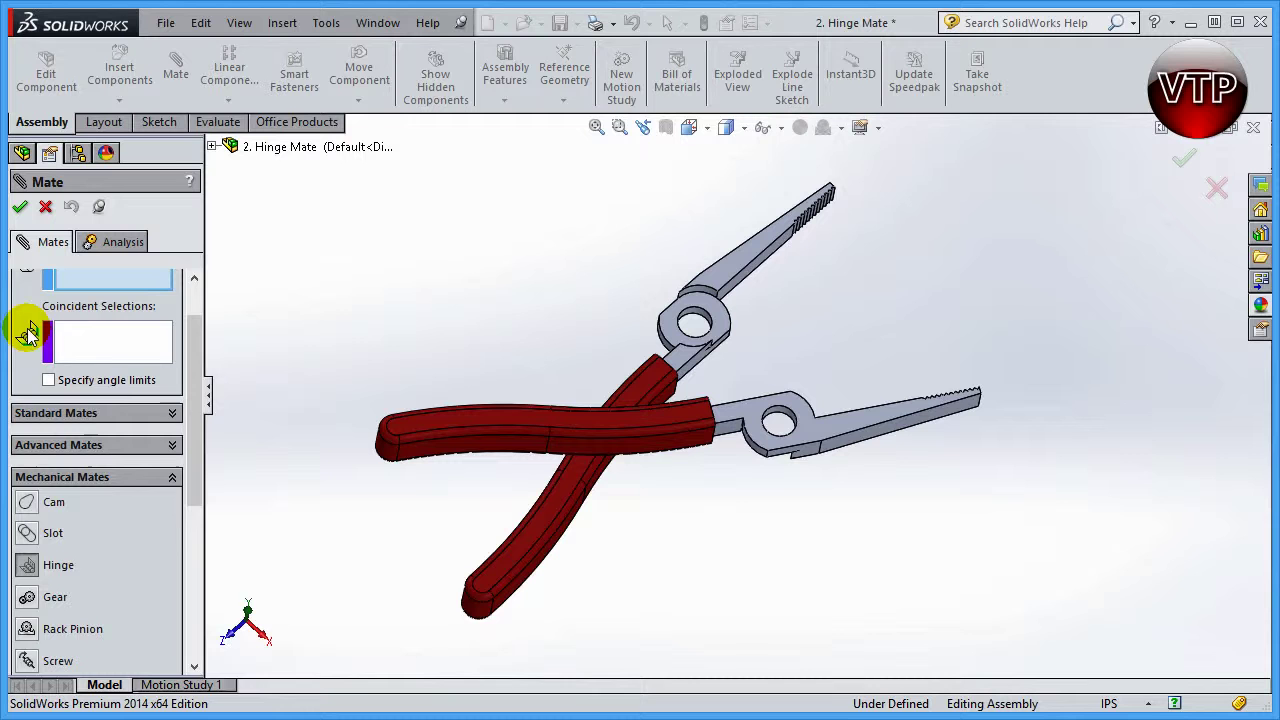
{"action": "left_click_drag", "start_coordinate": [194, 385], "coordinate": [194, 354]}
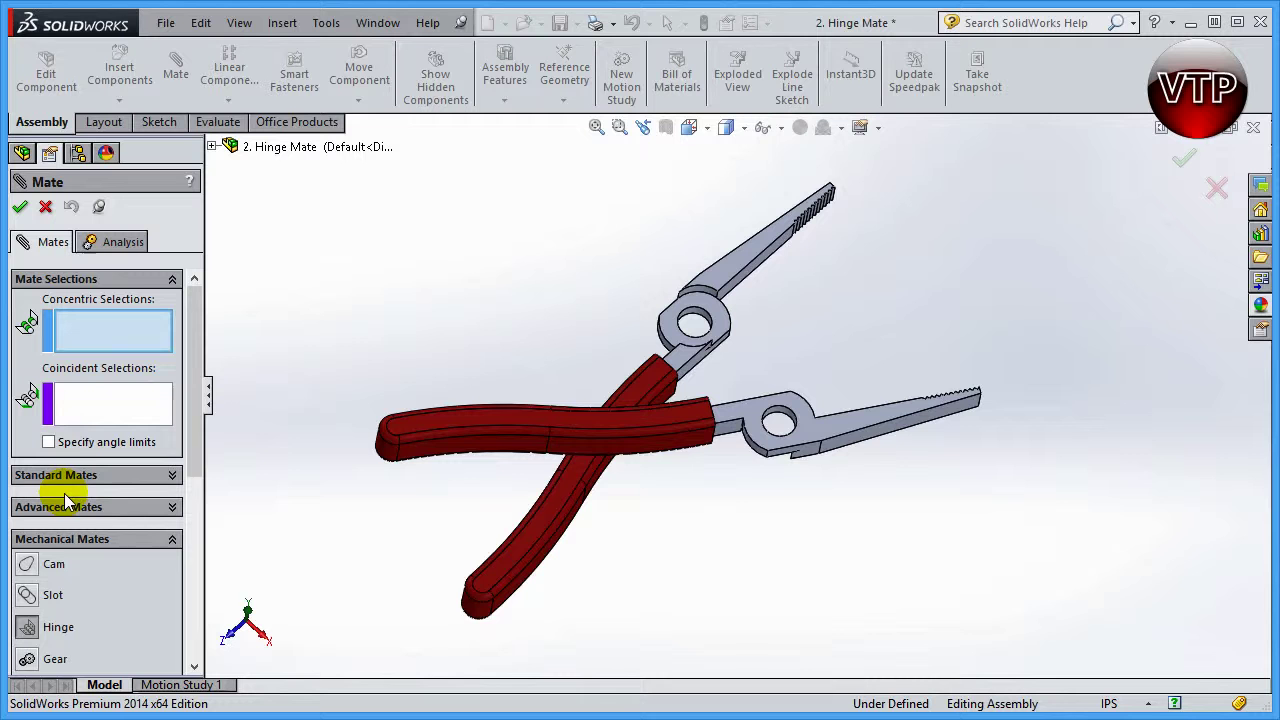
Pick both pivot-hole edges as concentric references and the two jaw ring faces as coincident
{"action": "left_click", "coordinate": [102, 338]}
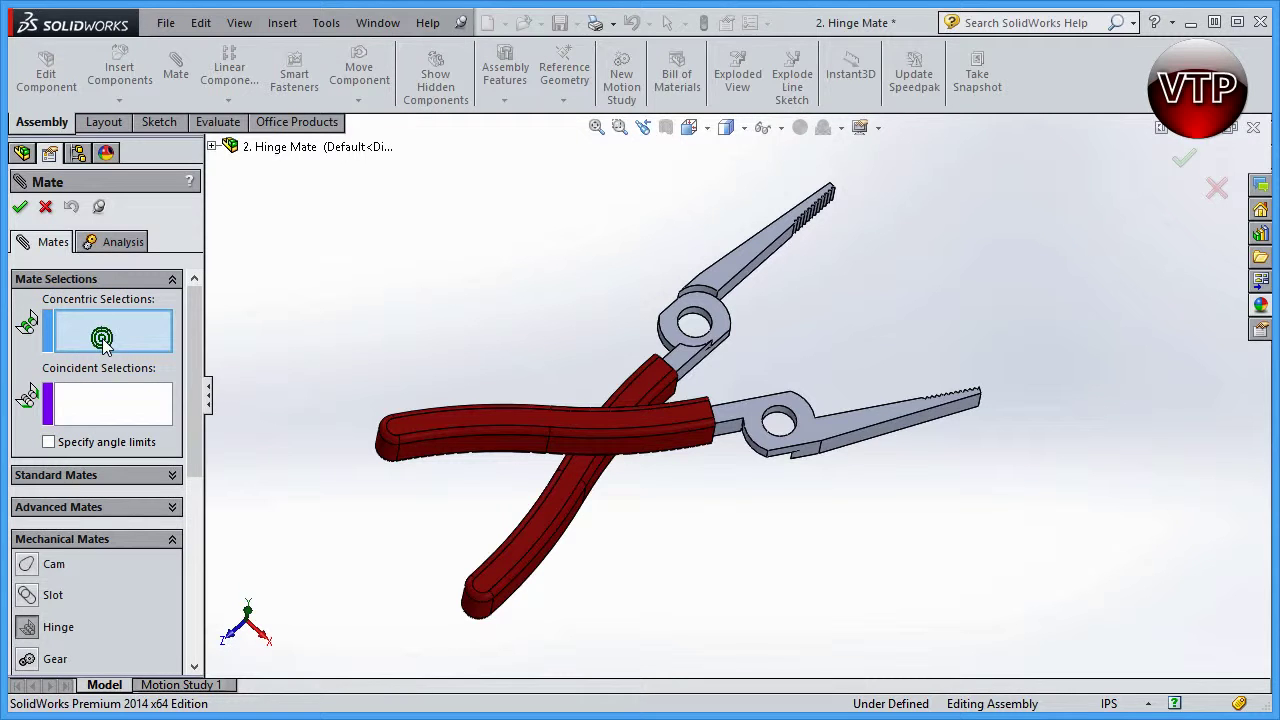
{"action": "left_click", "coordinate": [700, 318]}
{"action": "scroll", "coordinate": [775, 418], "scroll_direction": "down", "scroll_amount": 3}
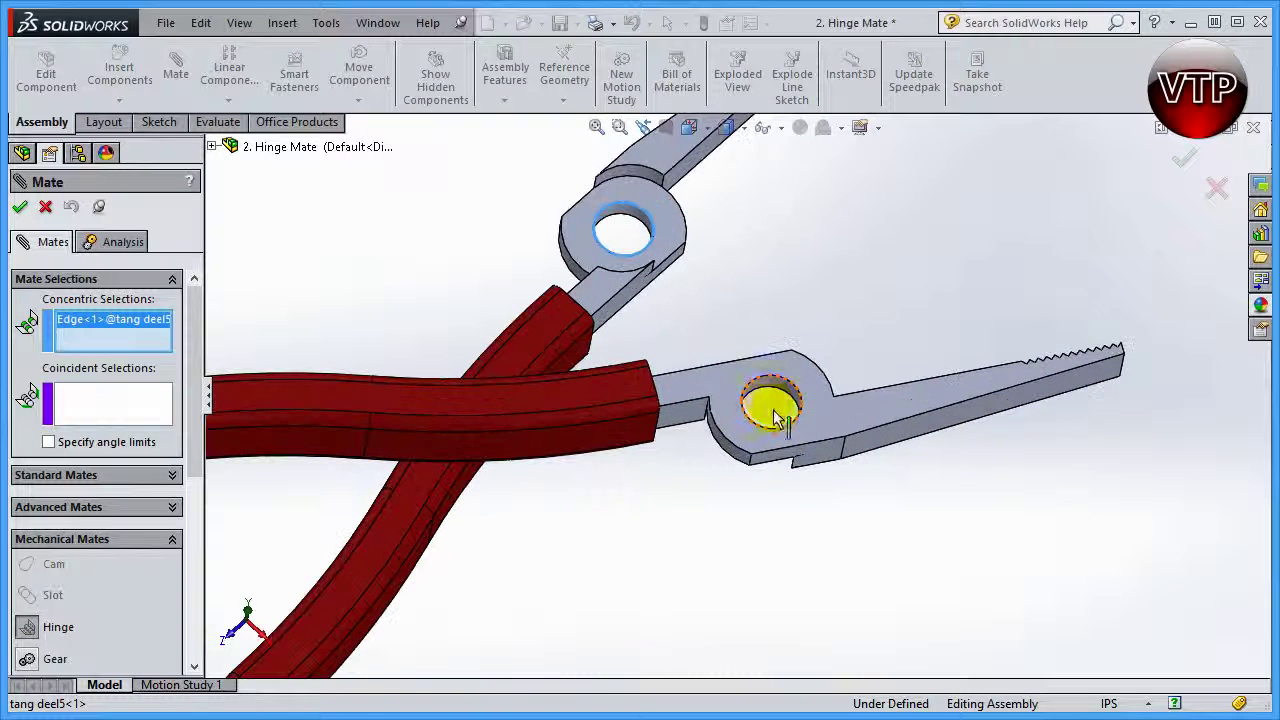
{"action": "left_click", "coordinate": [772, 398]}
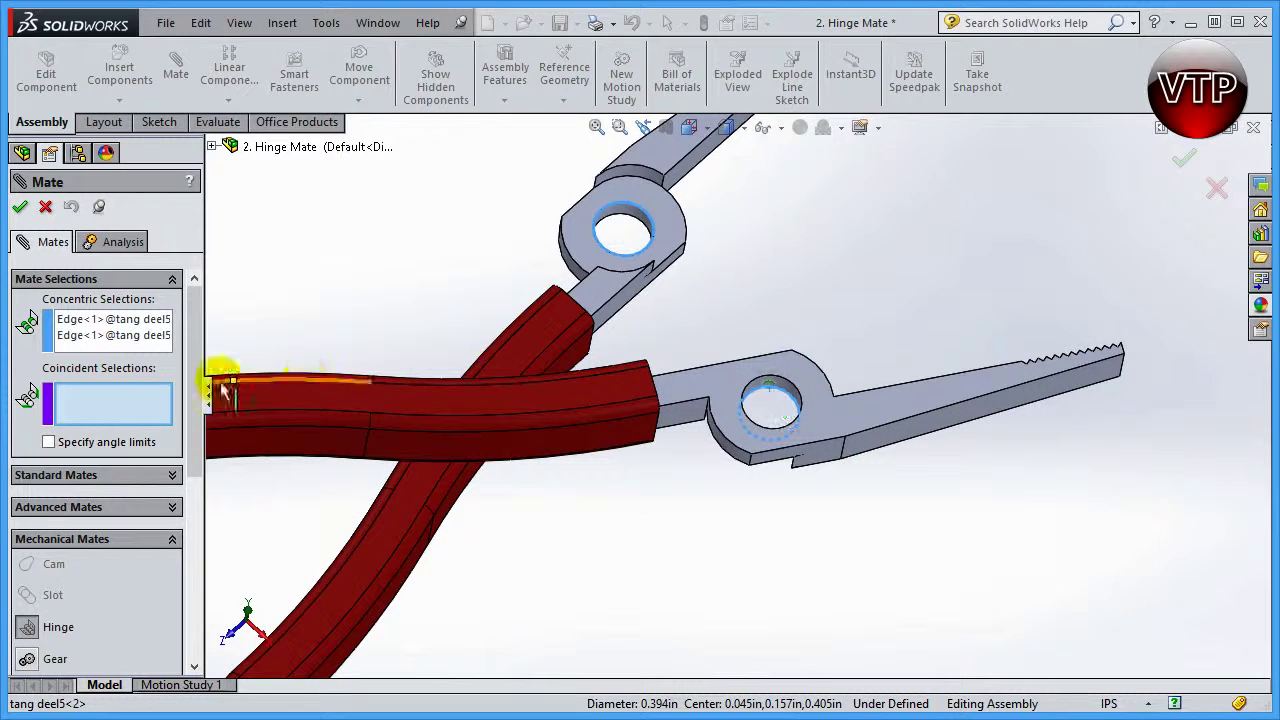
{"action": "left_click", "coordinate": [672, 232]}
{"action": "middle_click_drag", "start_coordinate": [671, 294], "coordinate": [686, 410]}
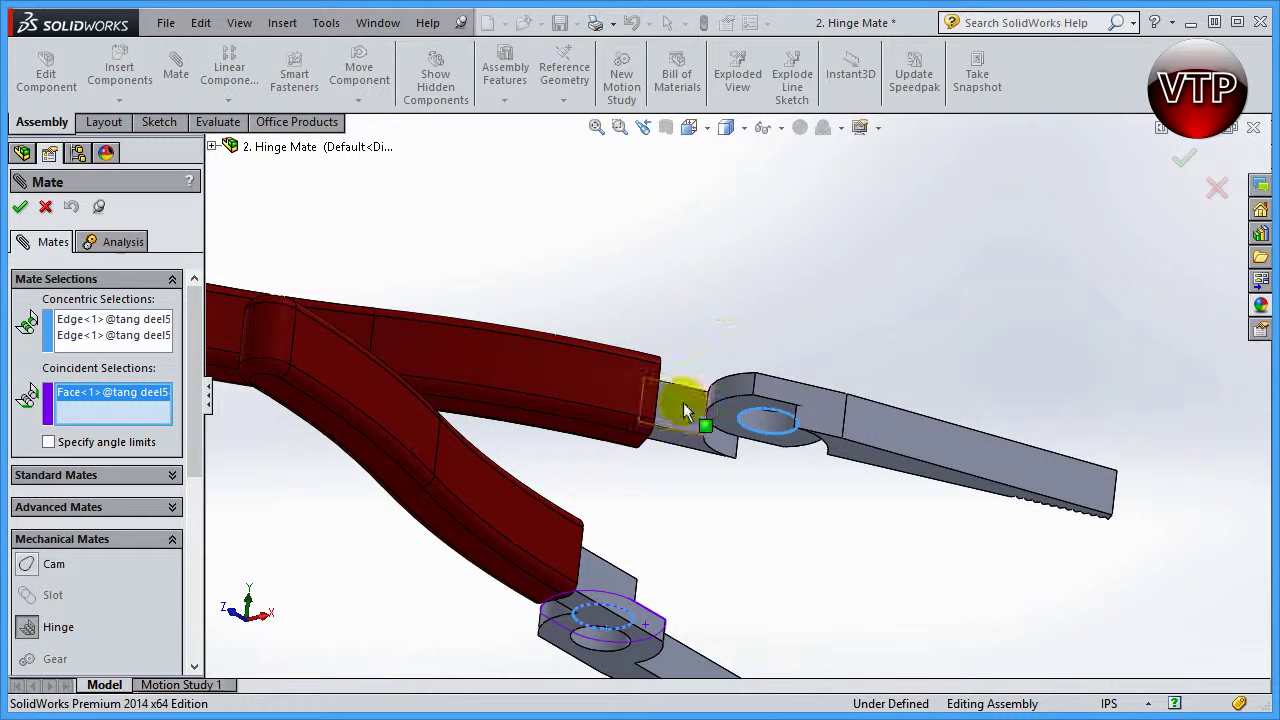
{"action": "left_click", "coordinate": [722, 410]}
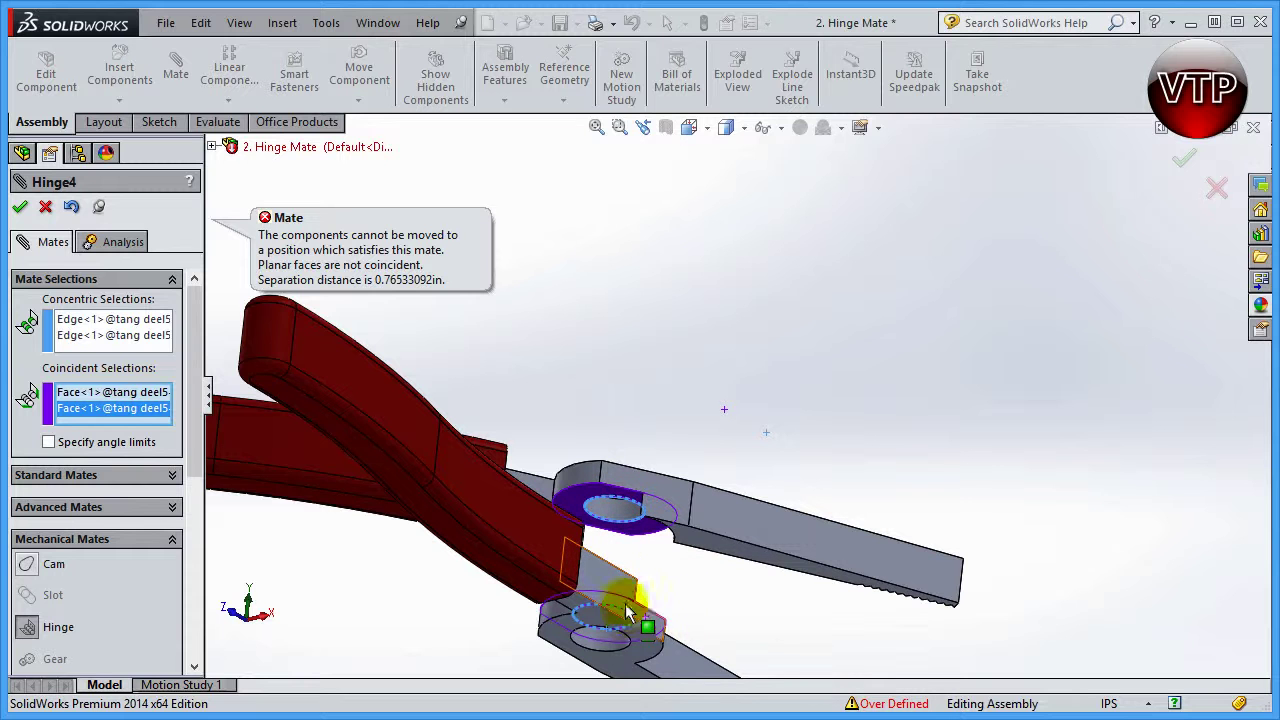
Replace the concentric edges with both pivot-hole cylindrical faces and accept Hinge4
{"action": "left_click", "coordinate": [90, 318]}
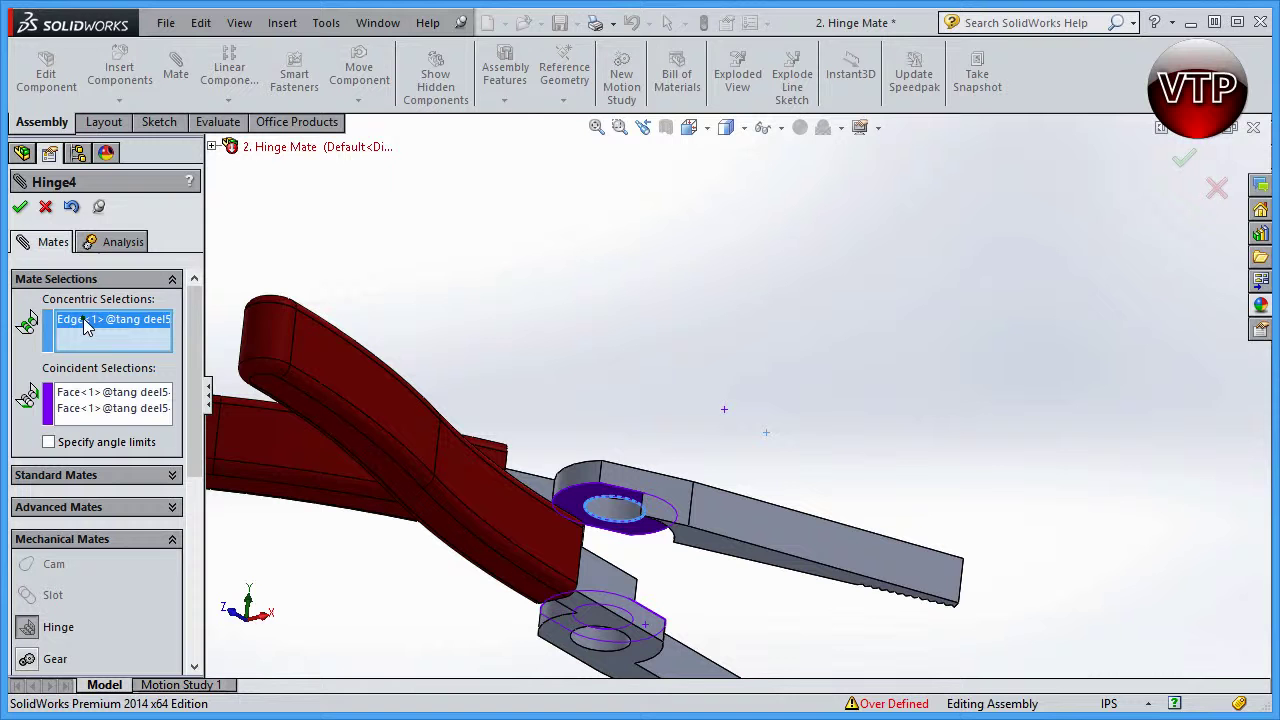
{"action": "key", "text": "Delete"}
{"action": "left_click", "coordinate": [603, 513]}
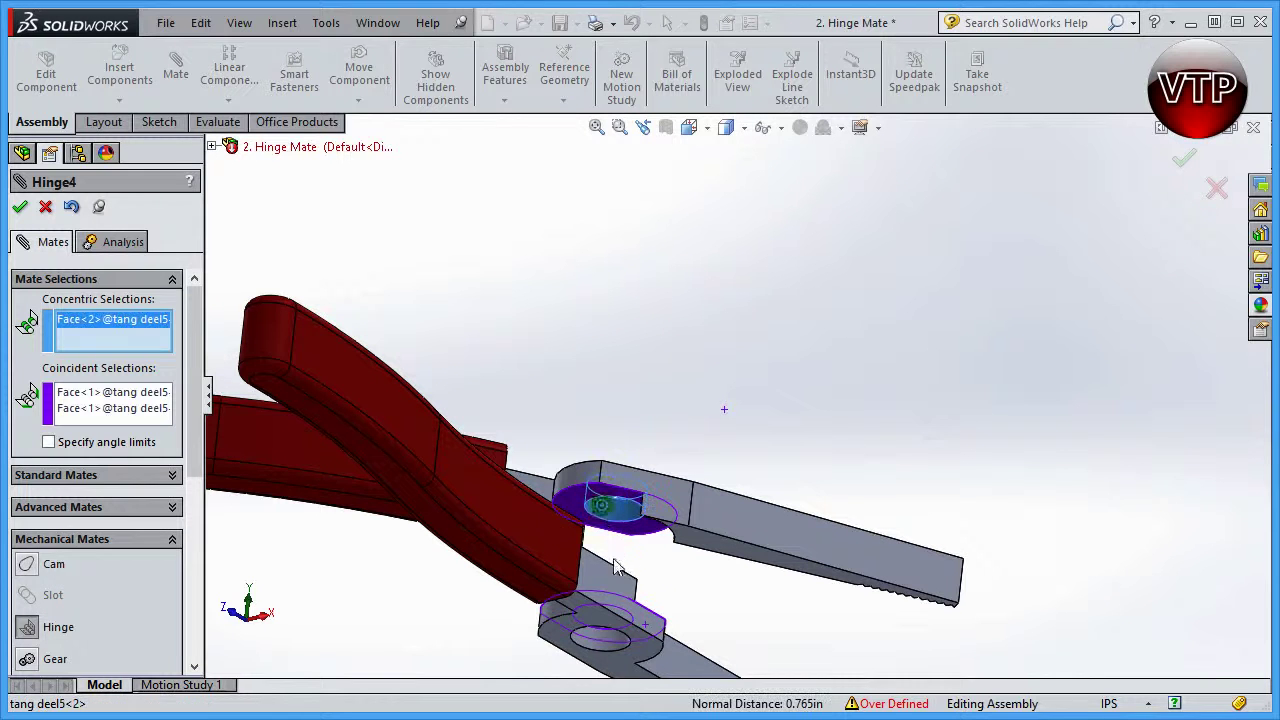
{"action": "left_click", "coordinate": [602, 641]}
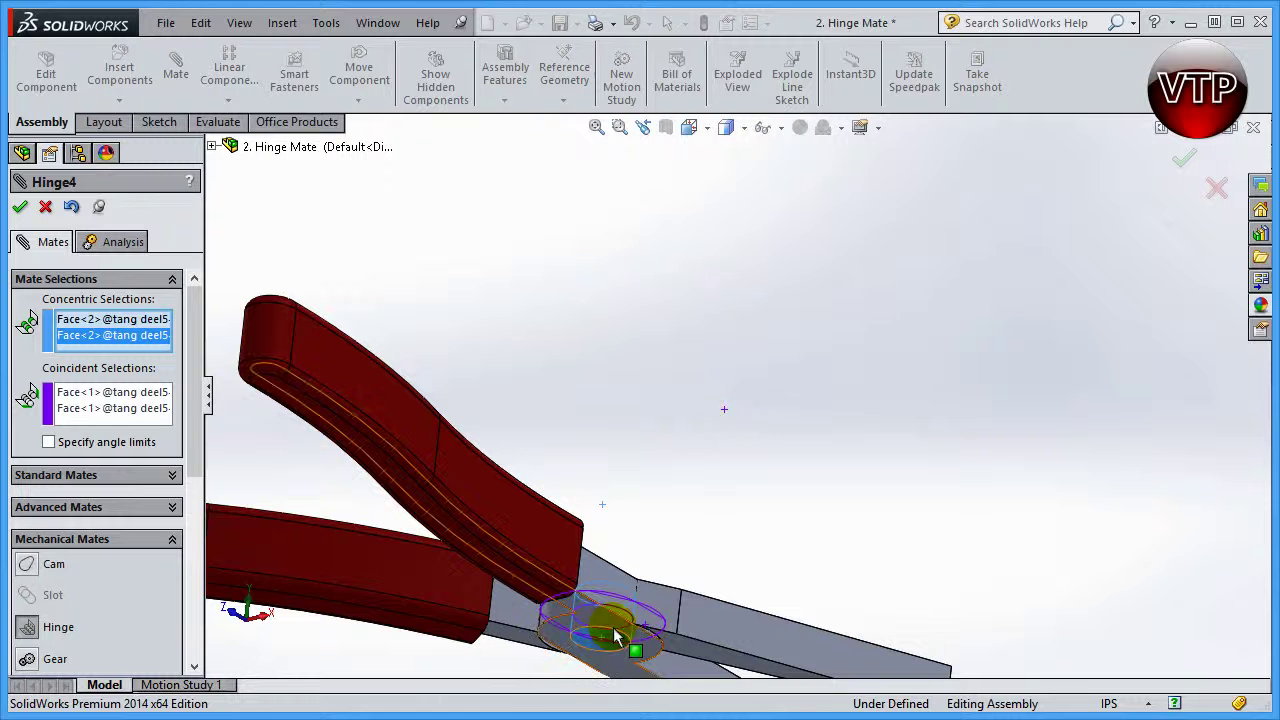
{"action": "scroll", "coordinate": [725, 470], "scroll_direction": "up", "scroll_amount": 3}
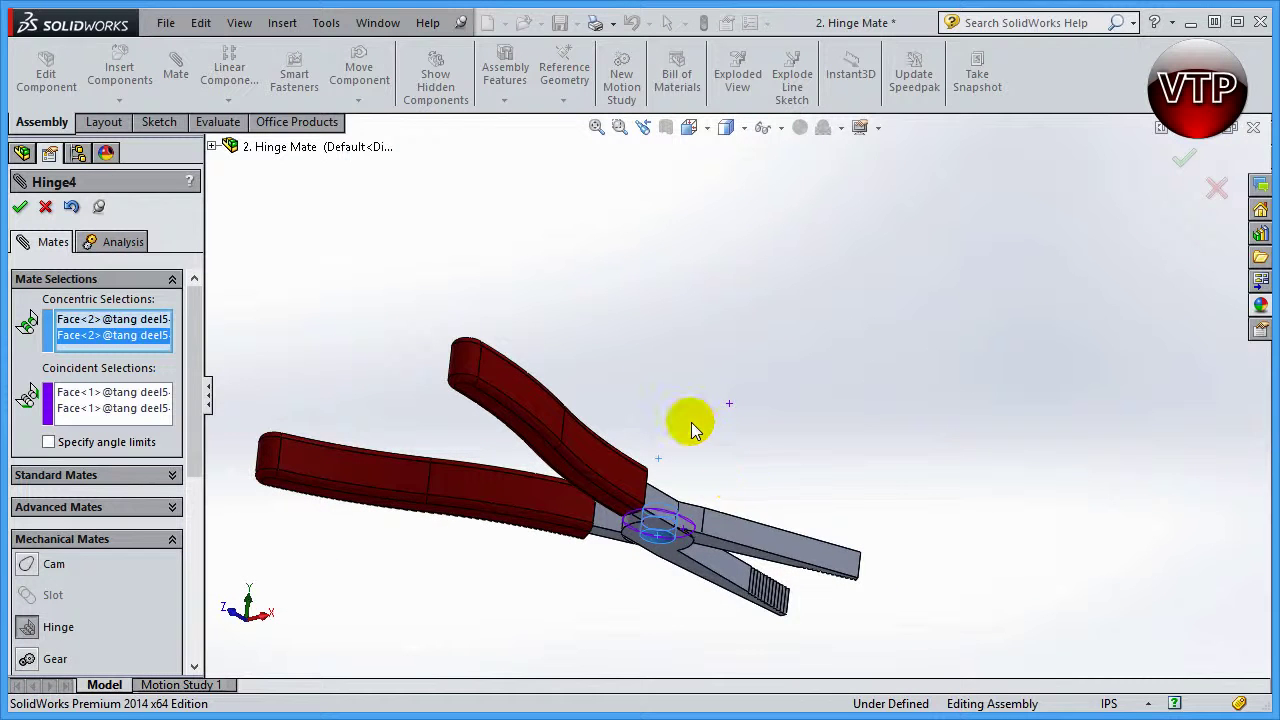
{"action": "middle_click_drag", "start_coordinate": [691, 422], "coordinate": [564, 452]}
{"action": "left_click", "coordinate": [20, 208]}
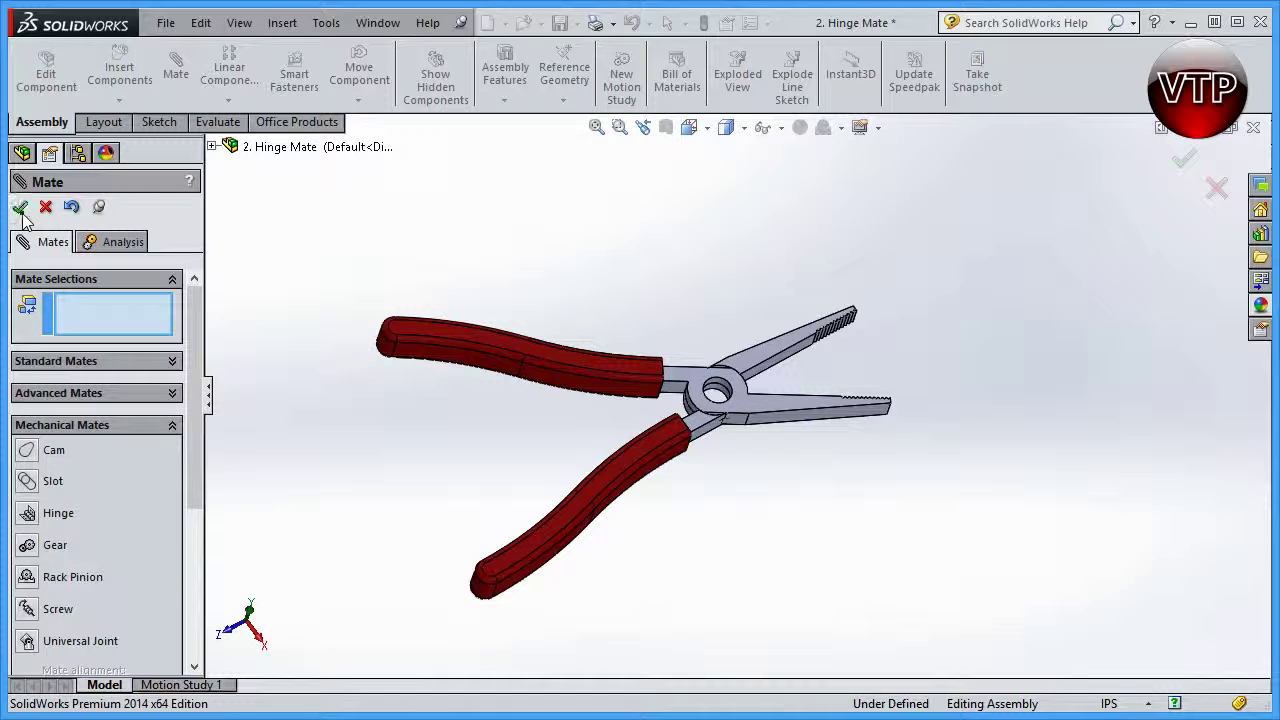
Close the mate panel, swing both handles about the pivot, then select Hinge4
{"action": "left_click", "coordinate": [20, 208]}
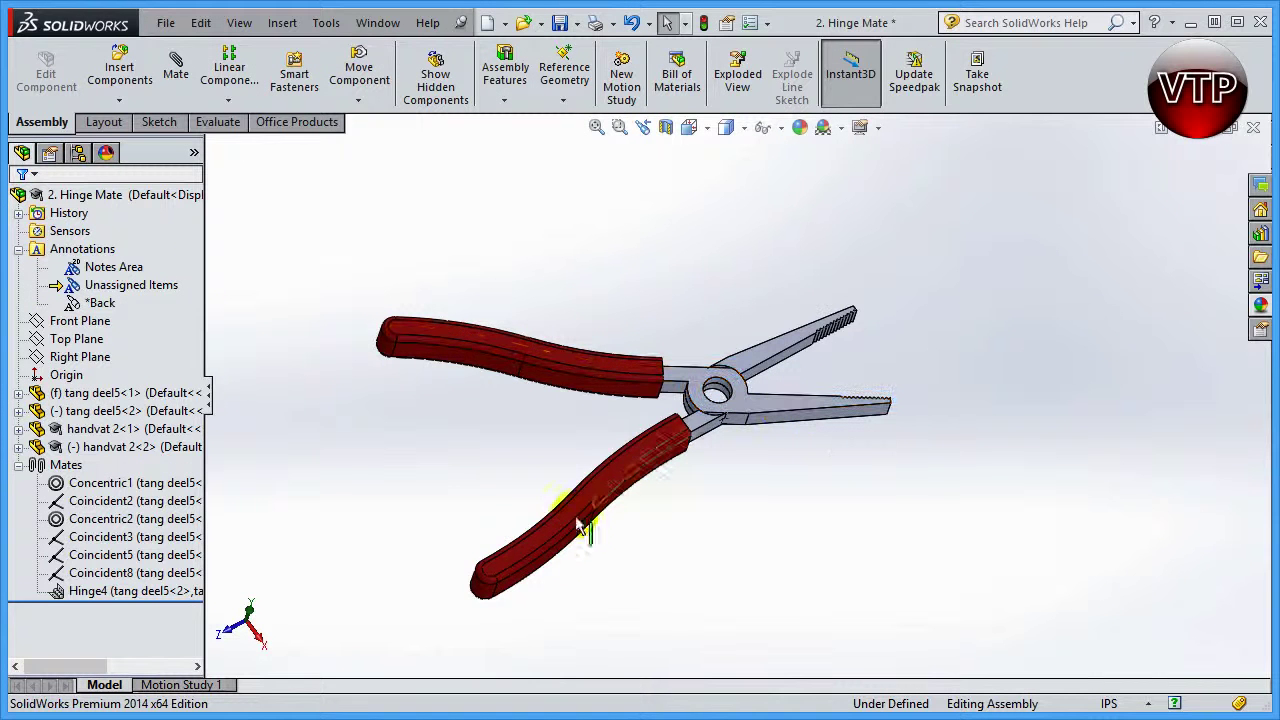
{"action": "left_click", "coordinate": [503, 528]}
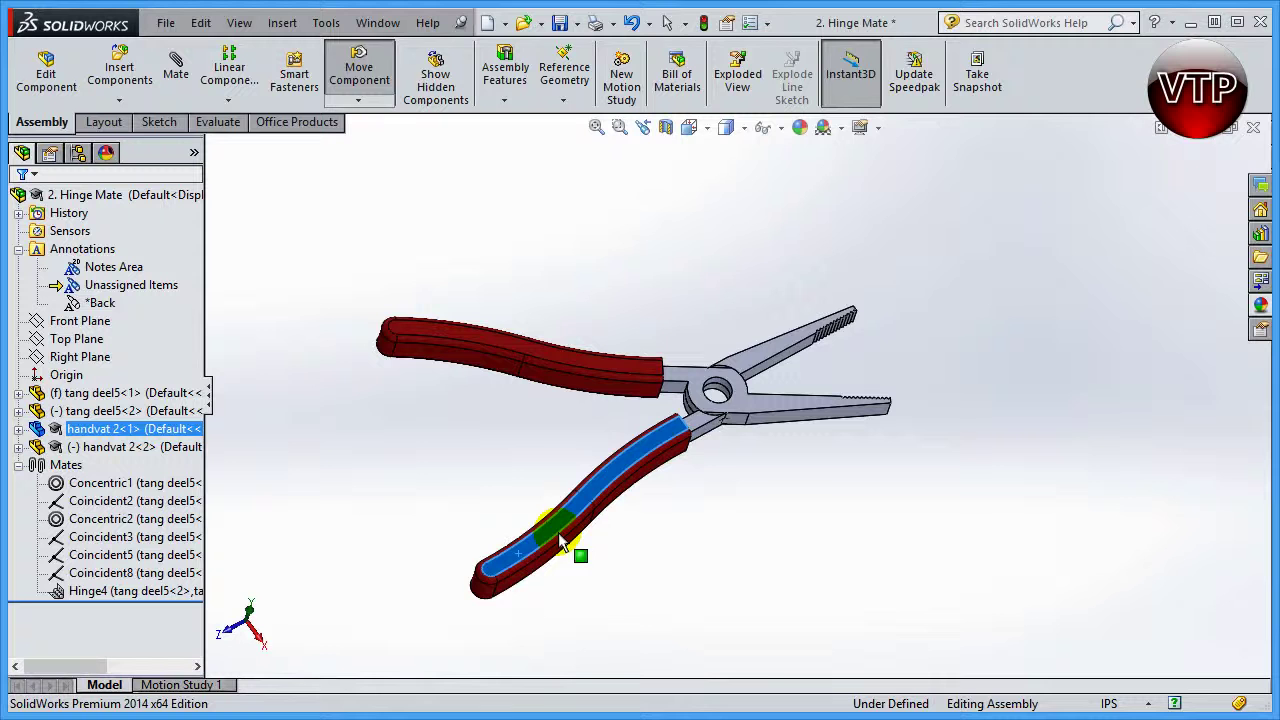
{"action": "left_click_drag", "start_coordinate": [560, 540], "coordinate": [566, 534]}
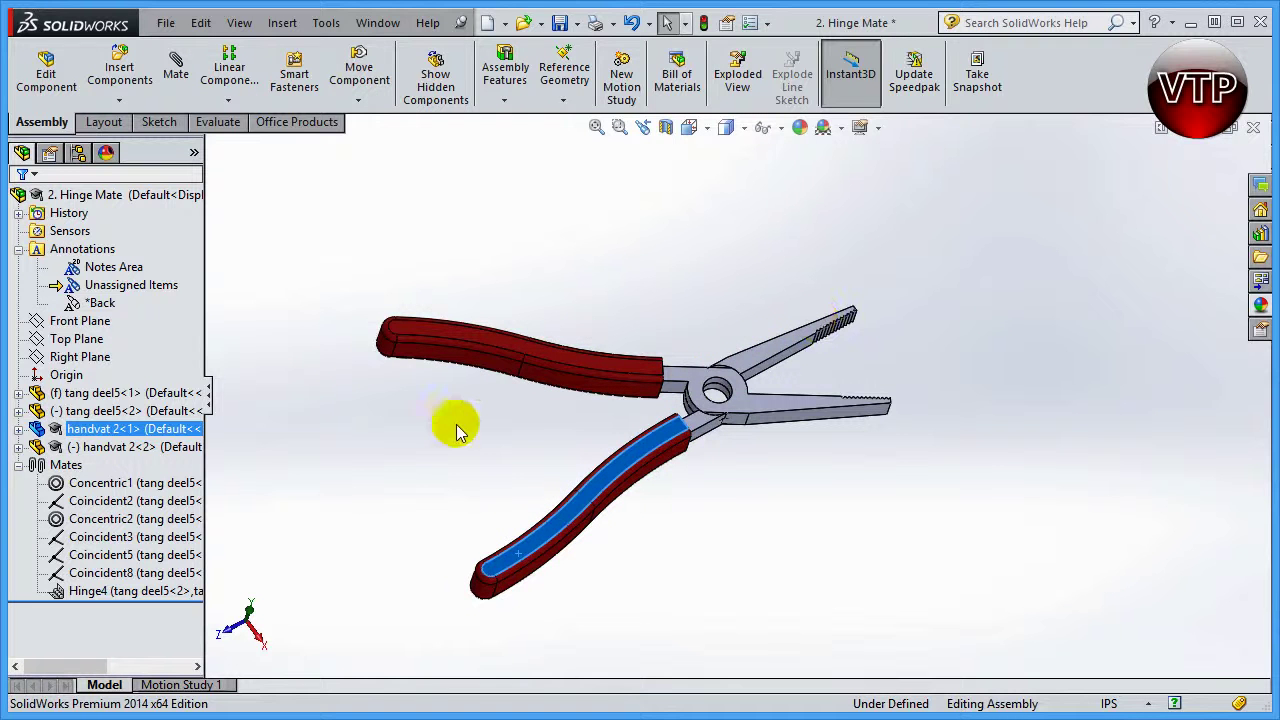
{"action": "left_click_drag", "start_coordinate": [395, 335], "coordinate": [515, 365]}
{"action": "left_click", "coordinate": [620, 277]}
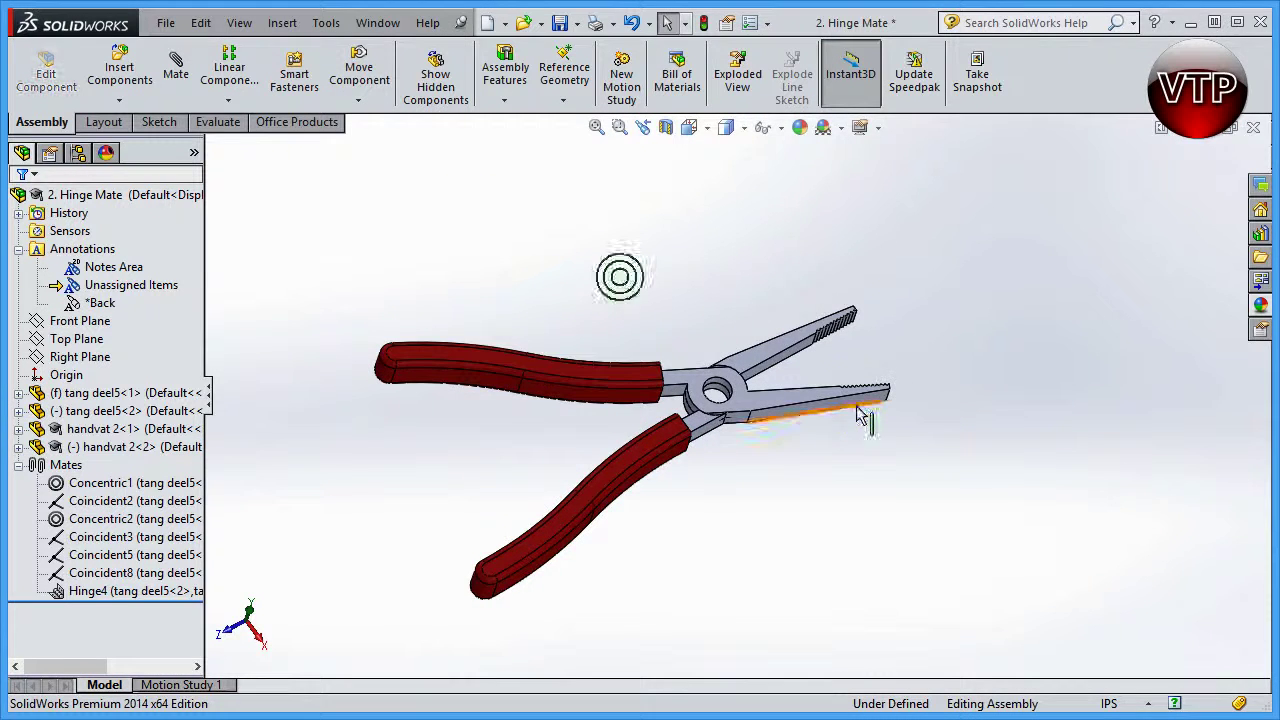
{"action": "left_click", "coordinate": [90, 592]}
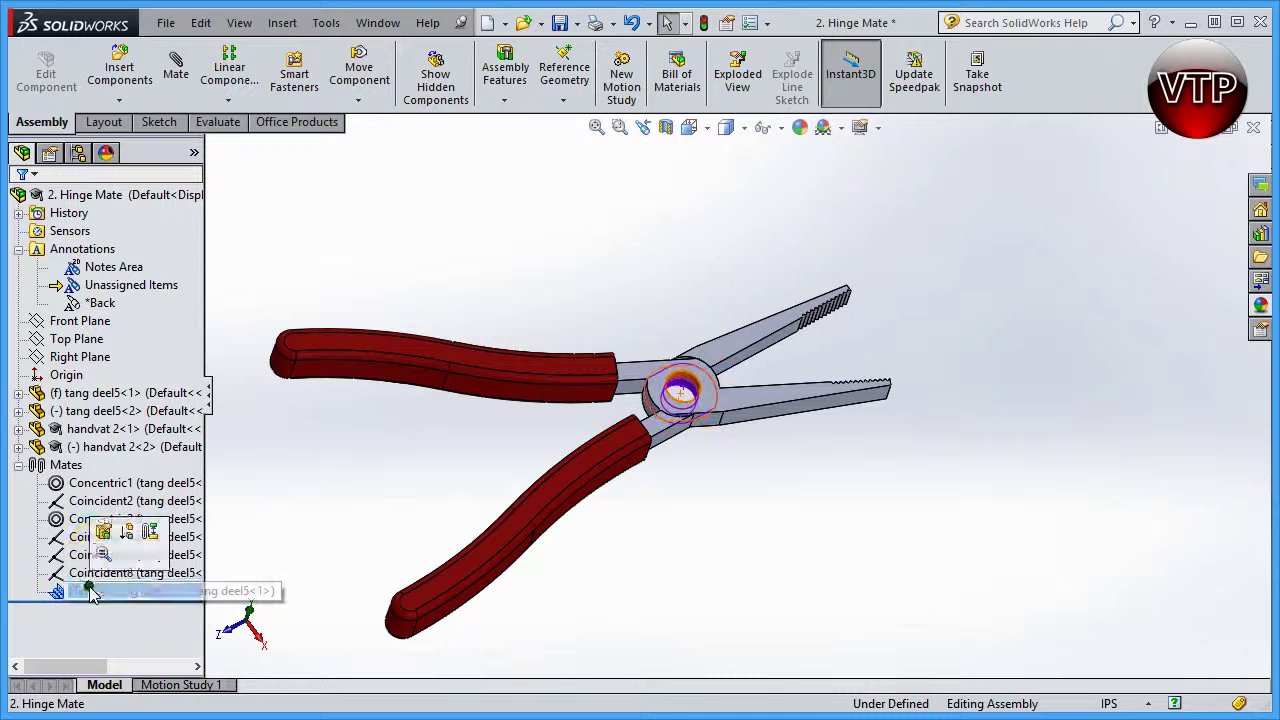
Edit Hinge4, enable angle limits, and pick a matching face on each jaw as angle references
{"action": "left_click", "coordinate": [103, 531]}
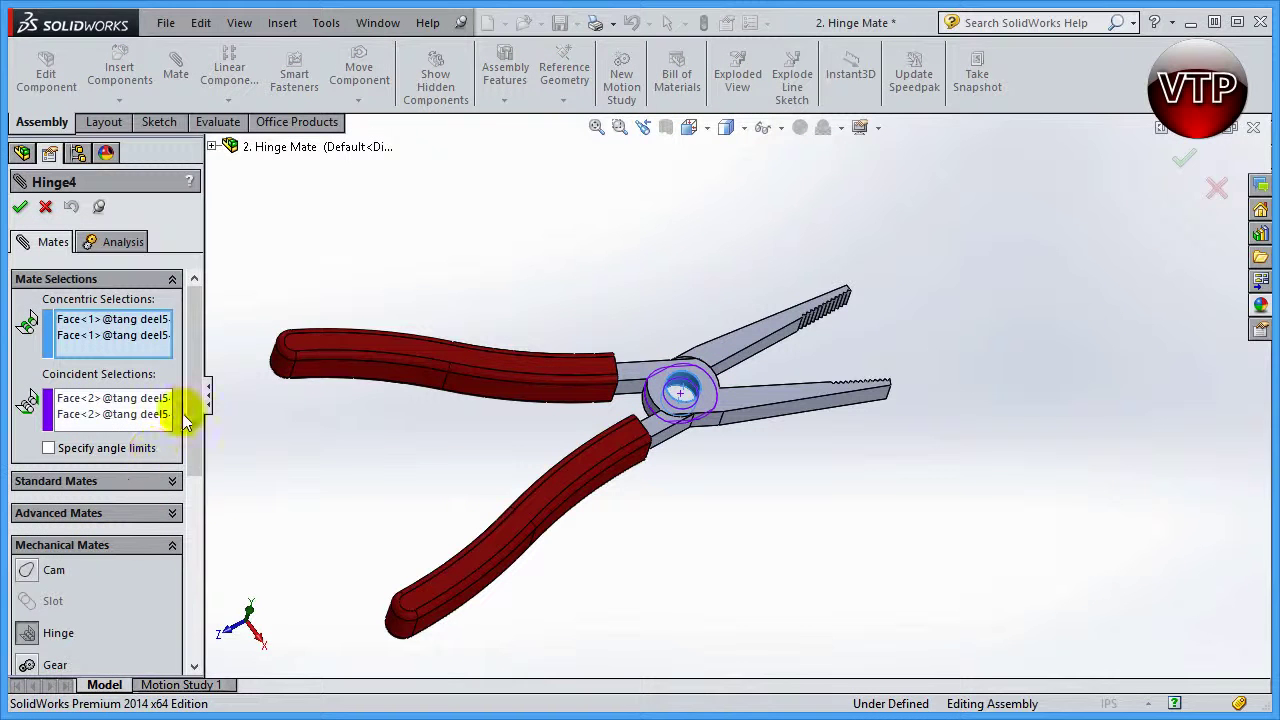
{"action": "left_click", "coordinate": [48, 448]}
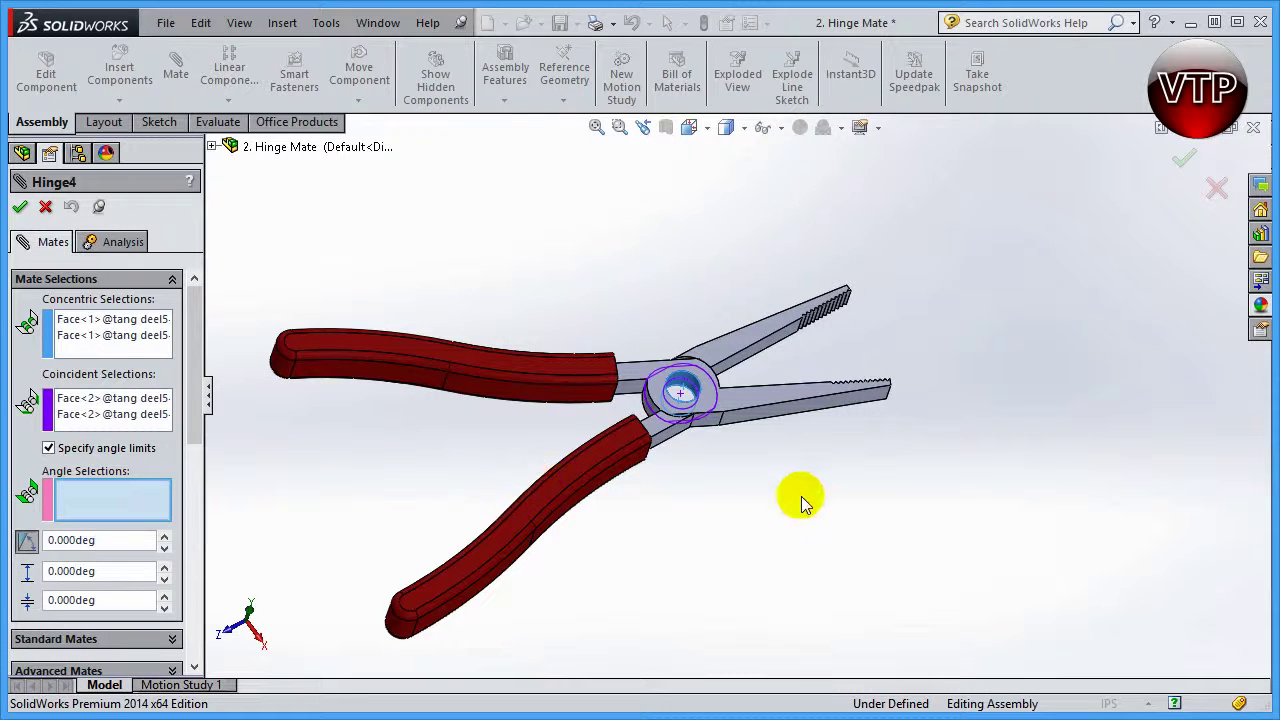
{"action": "middle_click_drag", "start_coordinate": [814, 364], "coordinate": [766, 449]}
{"action": "scroll", "coordinate": [760, 389], "scroll_direction": "down", "scroll_amount": 3}
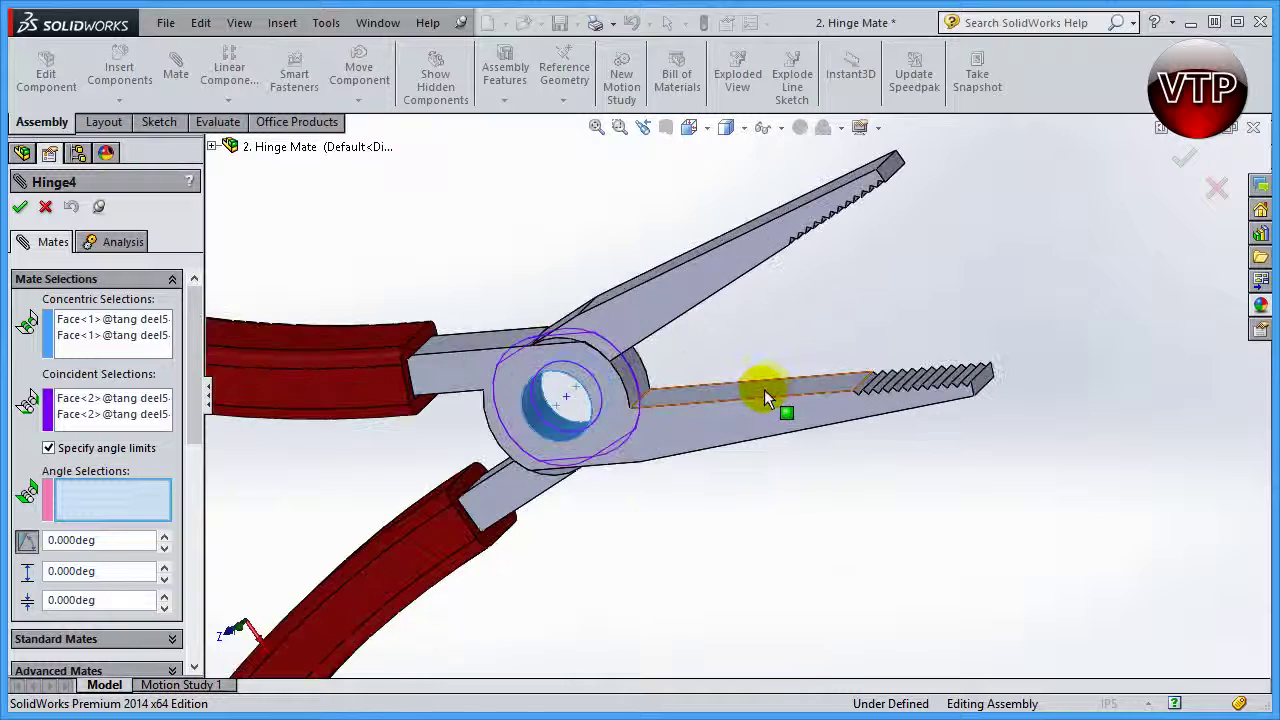
{"action": "middle_click_drag", "start_coordinate": [723, 357], "coordinate": [679, 318]}
{"action": "left_click", "coordinate": [753, 388]}
{"action": "left_click", "coordinate": [679, 318]}
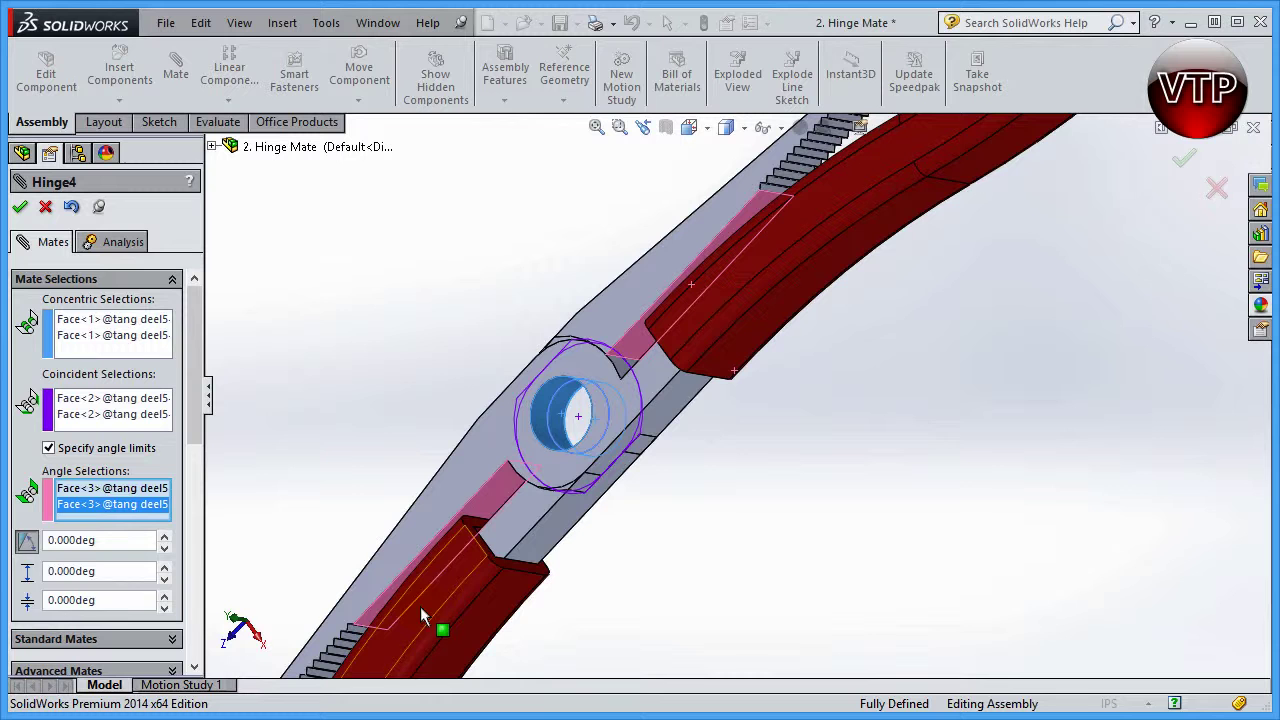
Enter a 180° hinge angle, a 180° maximum and a 120° minimum limit
{"action": "left_click", "coordinate": [64, 540]}
{"action": "type", "text": "18"}
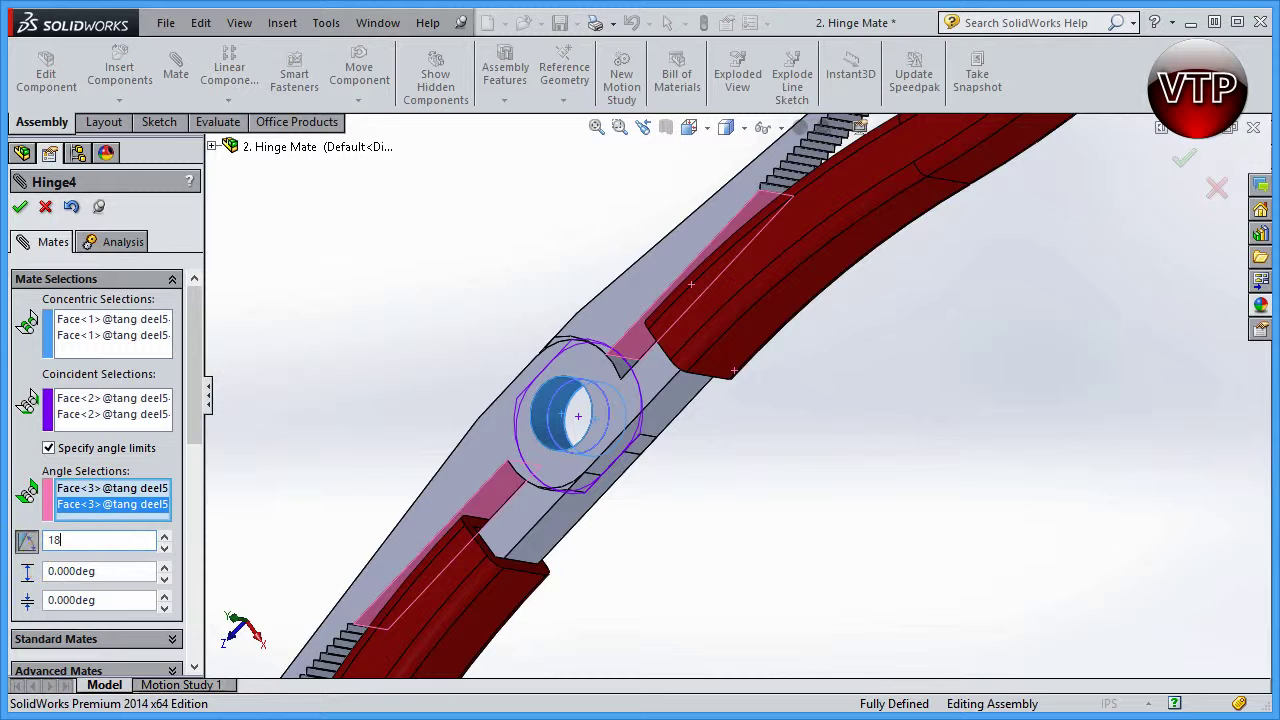
{"action": "type", "text": "0"}
{"action": "key", "text": "Return"}
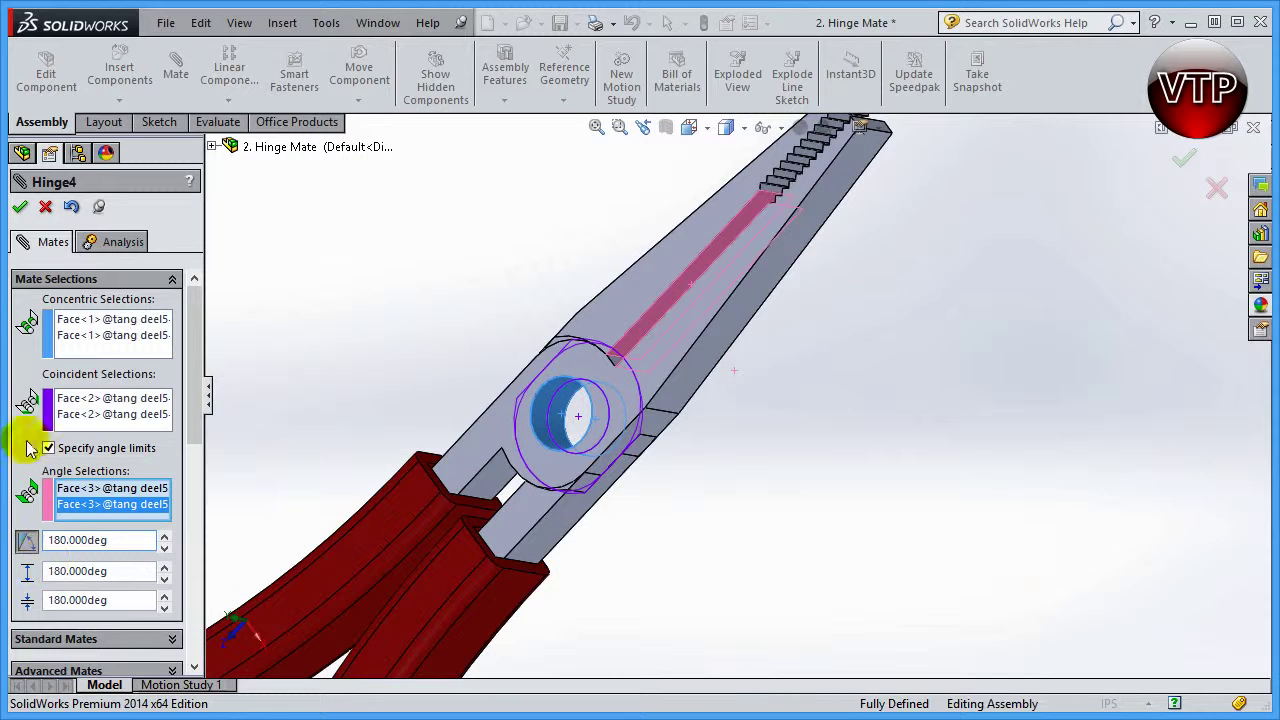
{"action": "scroll", "coordinate": [640, 370], "scroll_direction": "up", "scroll_amount": 3}
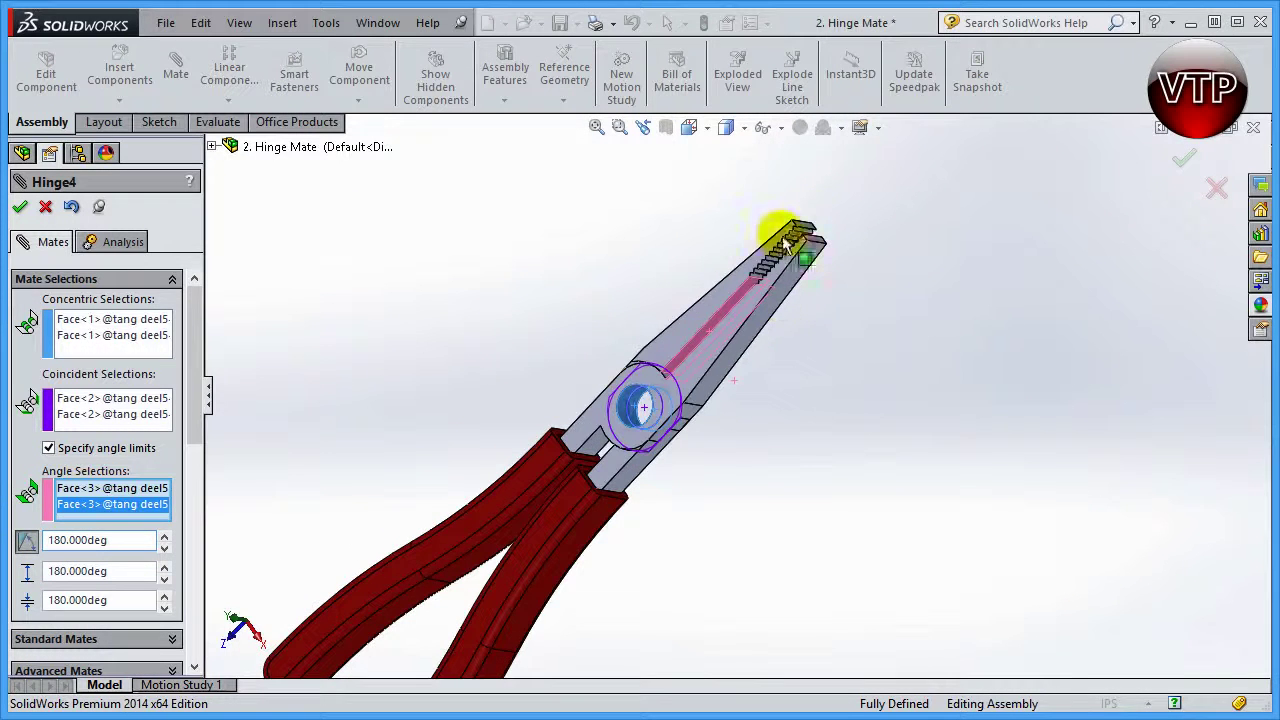
{"action": "mouse_move", "coordinate": [749, 431]}
{"action": "middle_mouse_down"}
{"action": "mouse_move", "coordinate": [837, 437]}
{"action": "mouse_move", "coordinate": [810, 425]}
{"action": "mouse_move", "coordinate": [757, 434]}
{"action": "middle_mouse_up"}
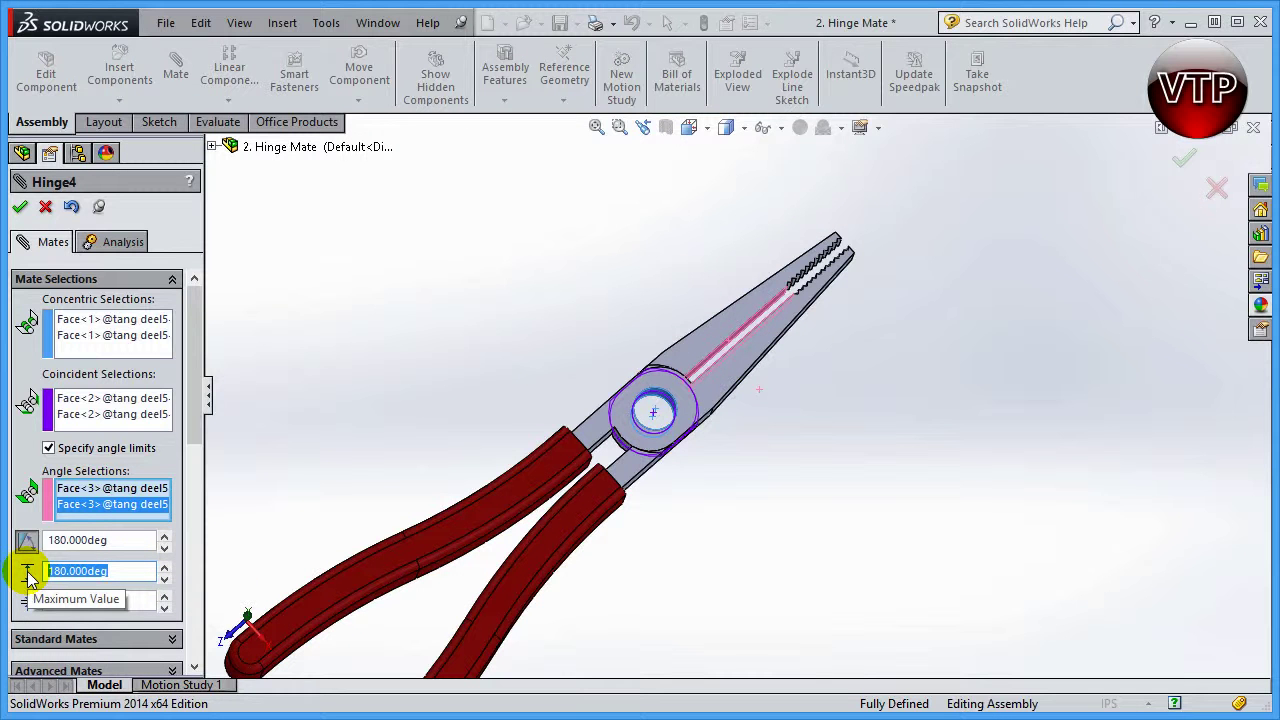
{"action": "type", "text": "12"}
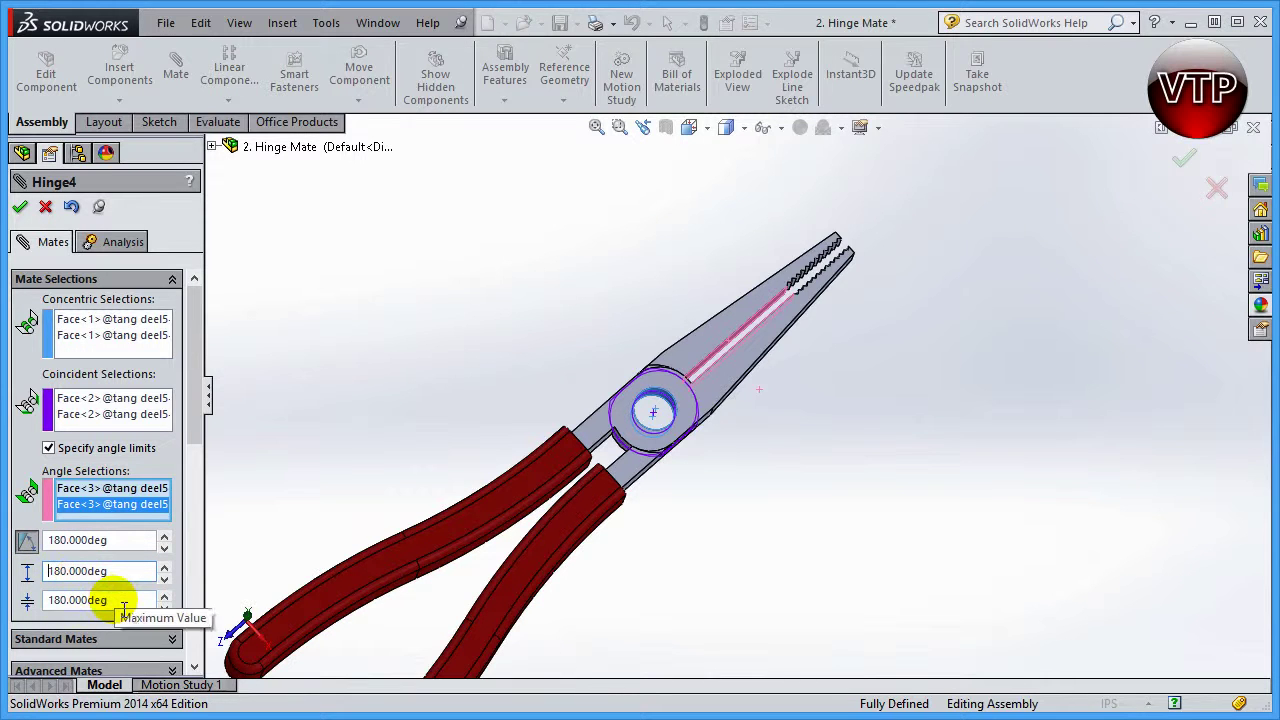
{"action": "left_click_drag", "start_coordinate": [112, 600], "coordinate": [30, 600]}
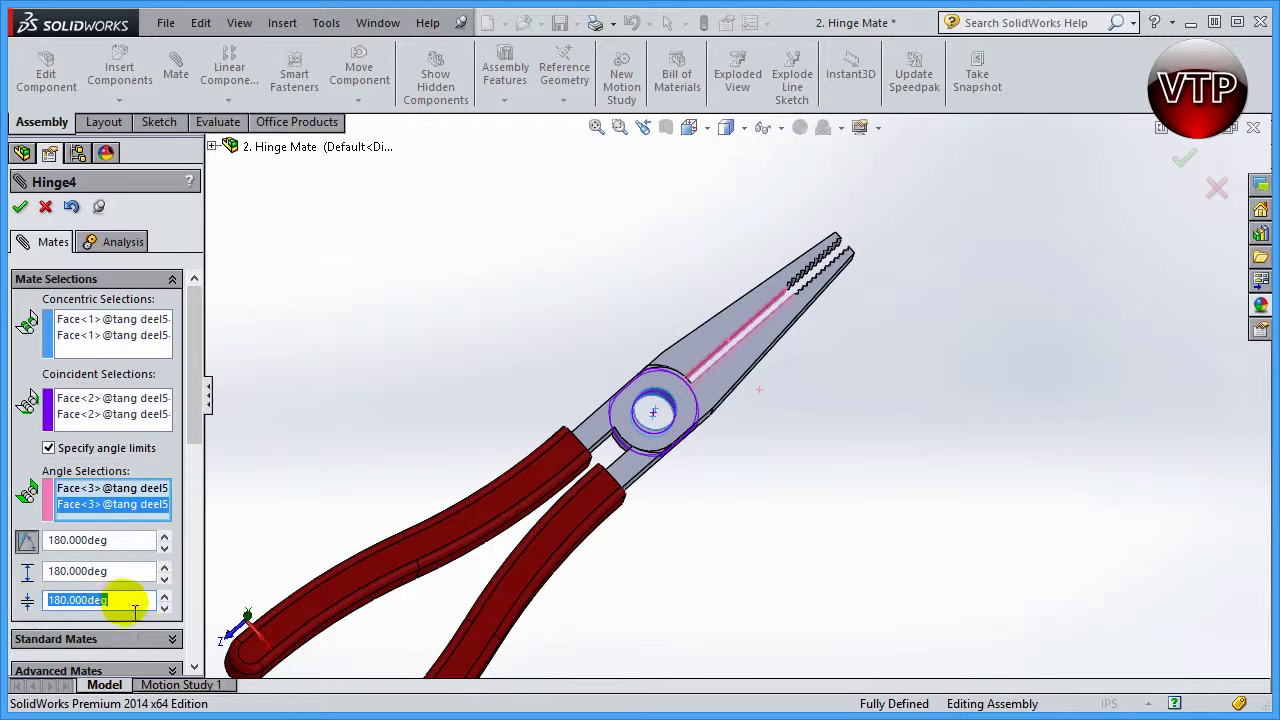
{"action": "type", "text": "120"}
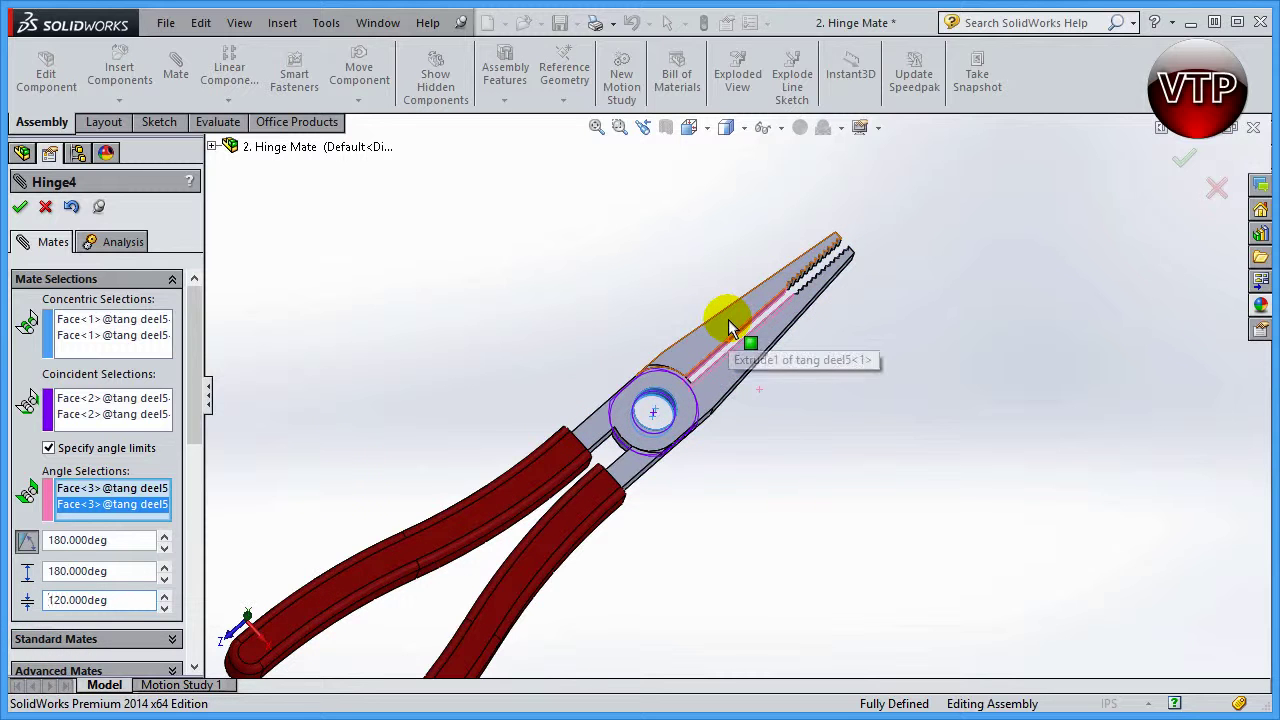
{"action": "left_click", "coordinate": [55, 599]}
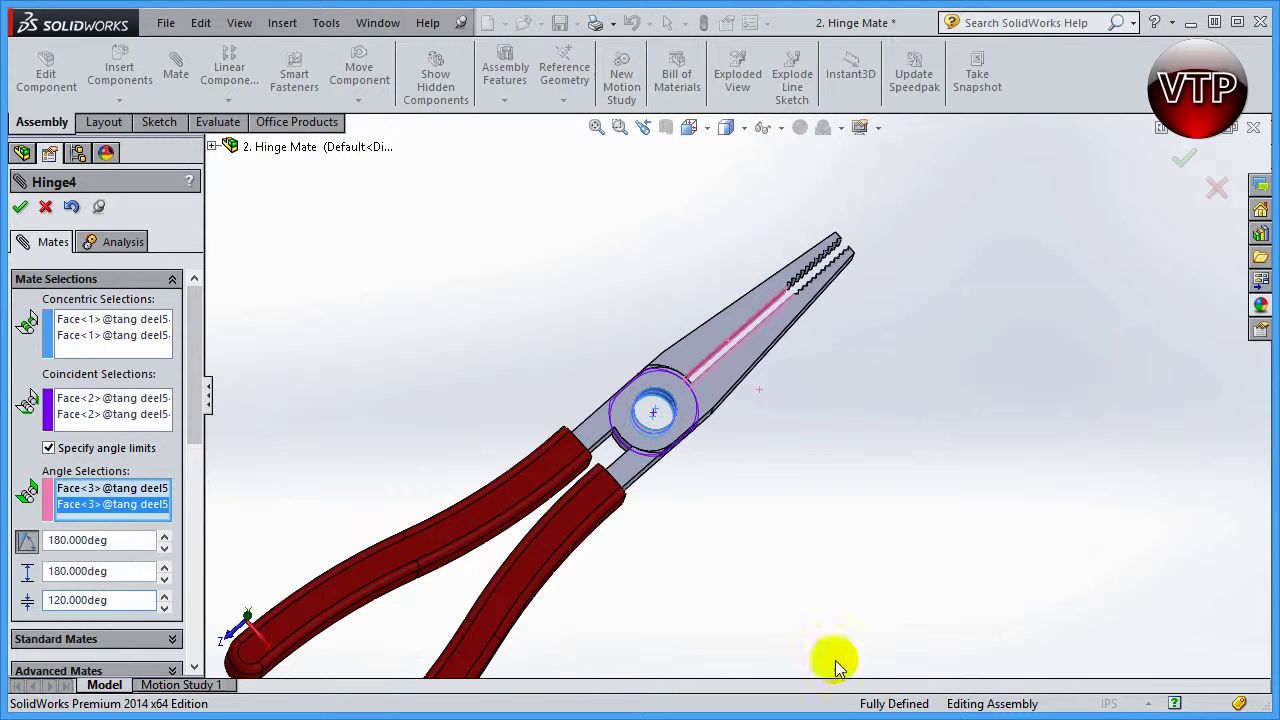
Re-enter 180° in the reset hinge Angle field, keeping the 120° minimum
{"action": "scroll", "coordinate": [633, 529], "scroll_direction": "up", "scroll_amount": 3}
{"action": "middle_click_drag", "start_coordinate": [633, 529], "coordinate": [600, 462]}
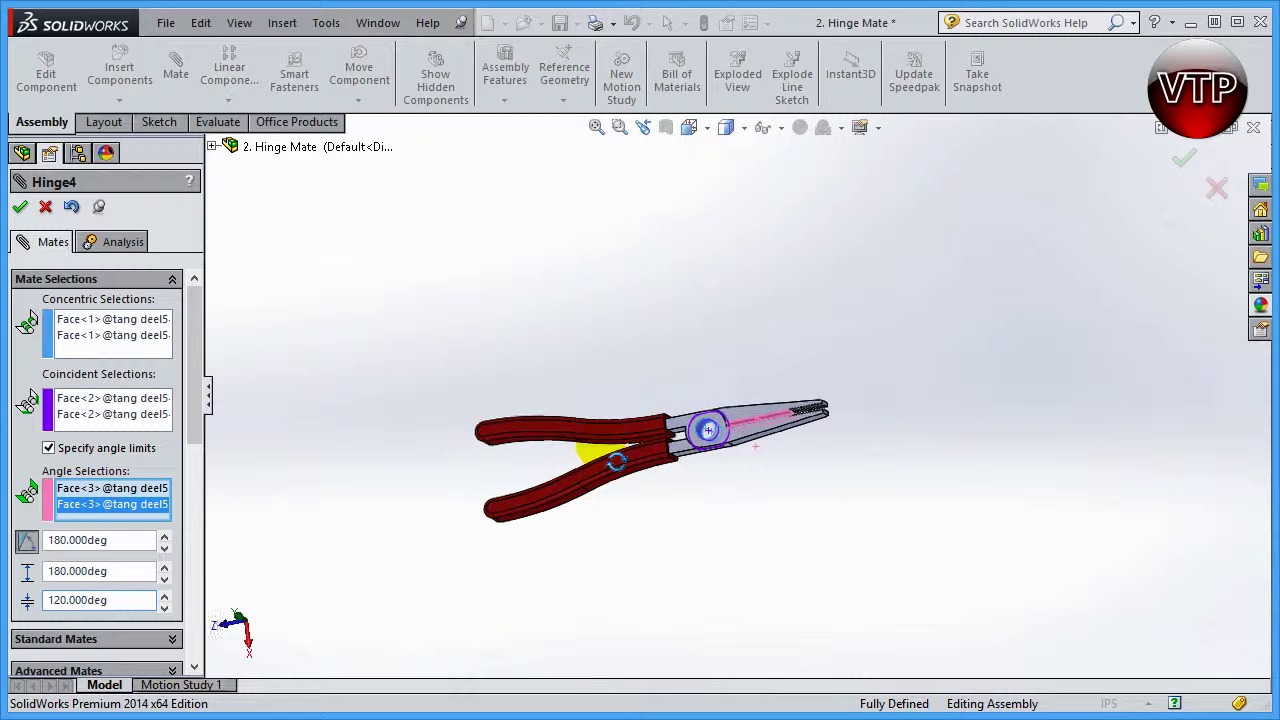
{"action": "double_click", "coordinate": [113, 540]}
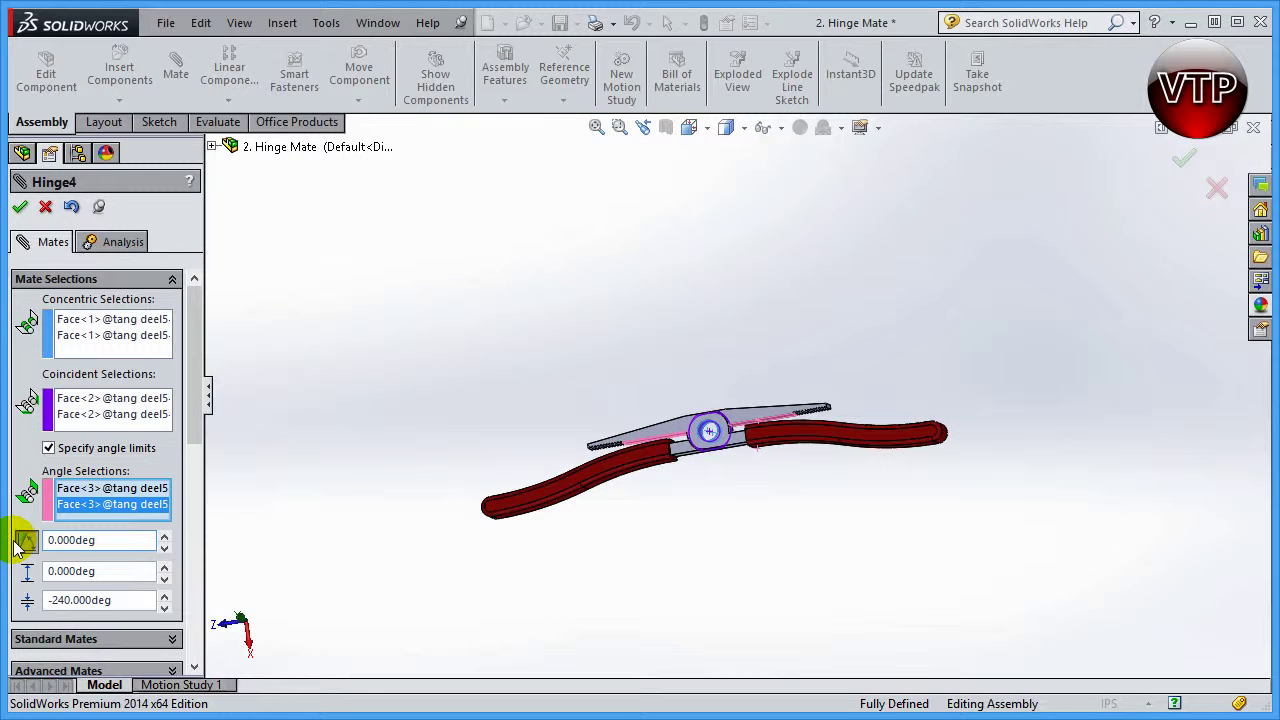
{"action": "double_click", "coordinate": [122, 542]}
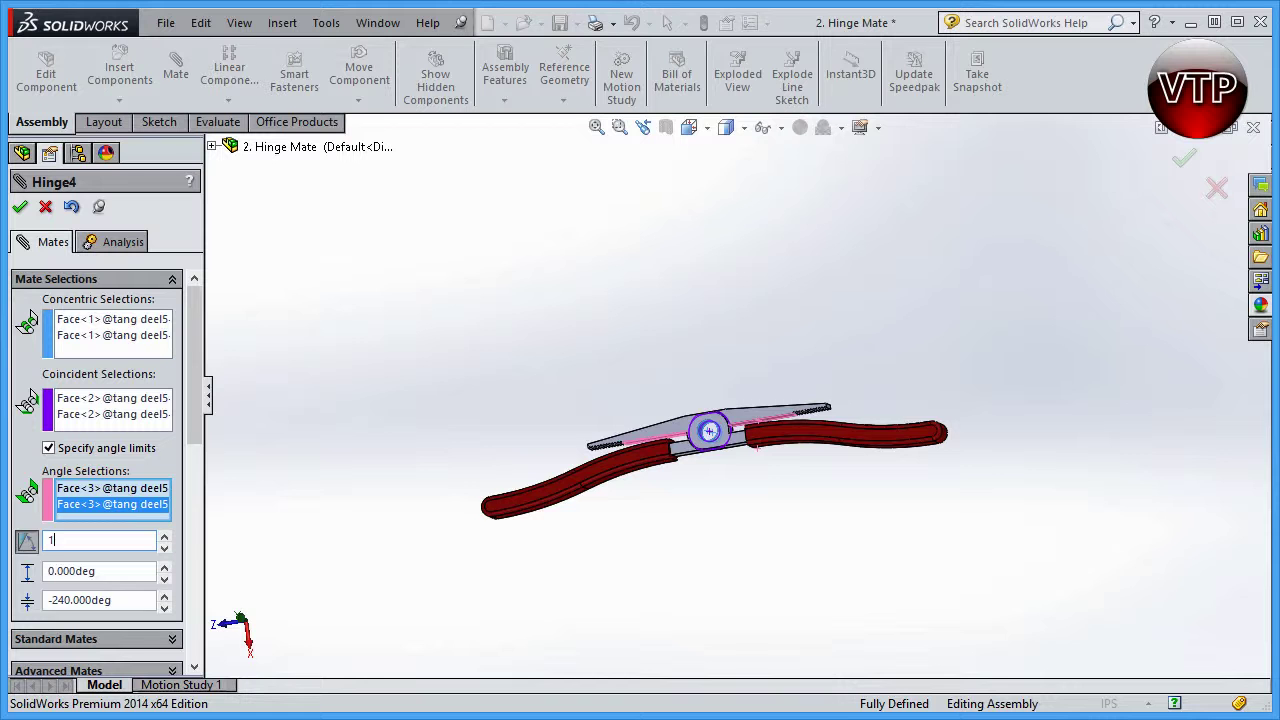
{"action": "type", "text": "180"}
{"action": "key", "text": "Return"}
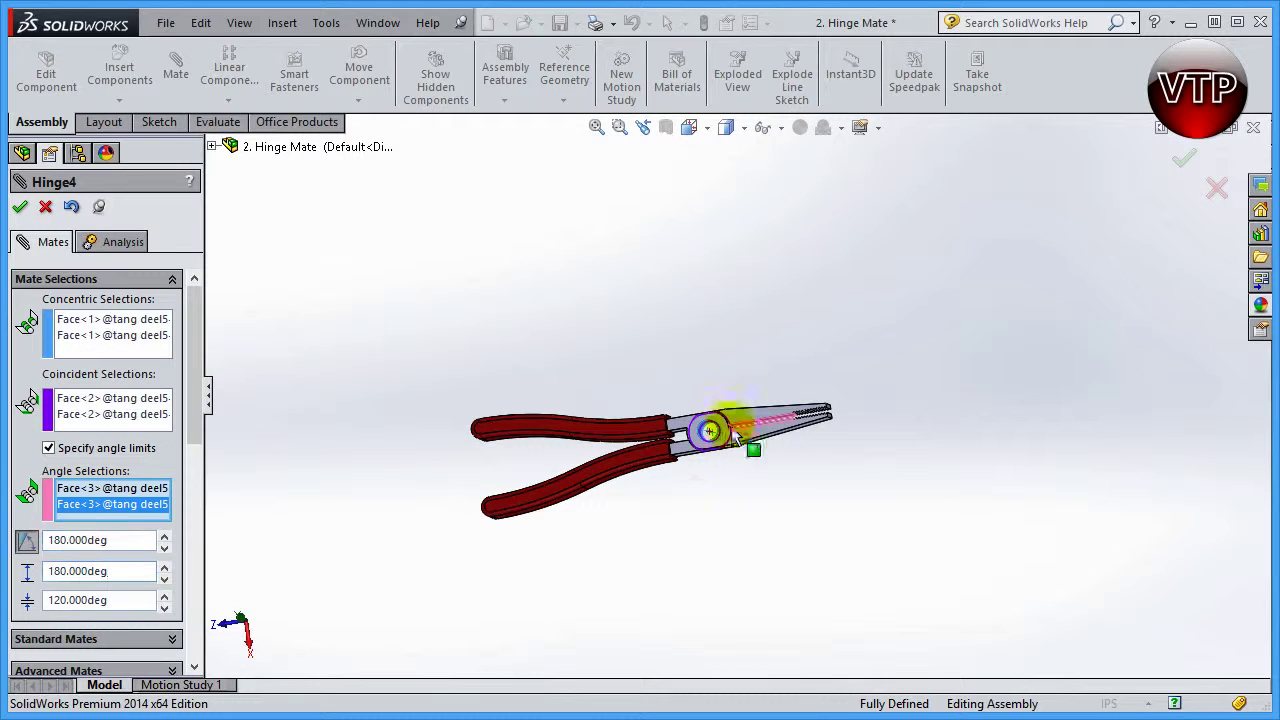
{"action": "scroll", "coordinate": [740, 433], "scroll_direction": "down", "scroll_amount": 4}
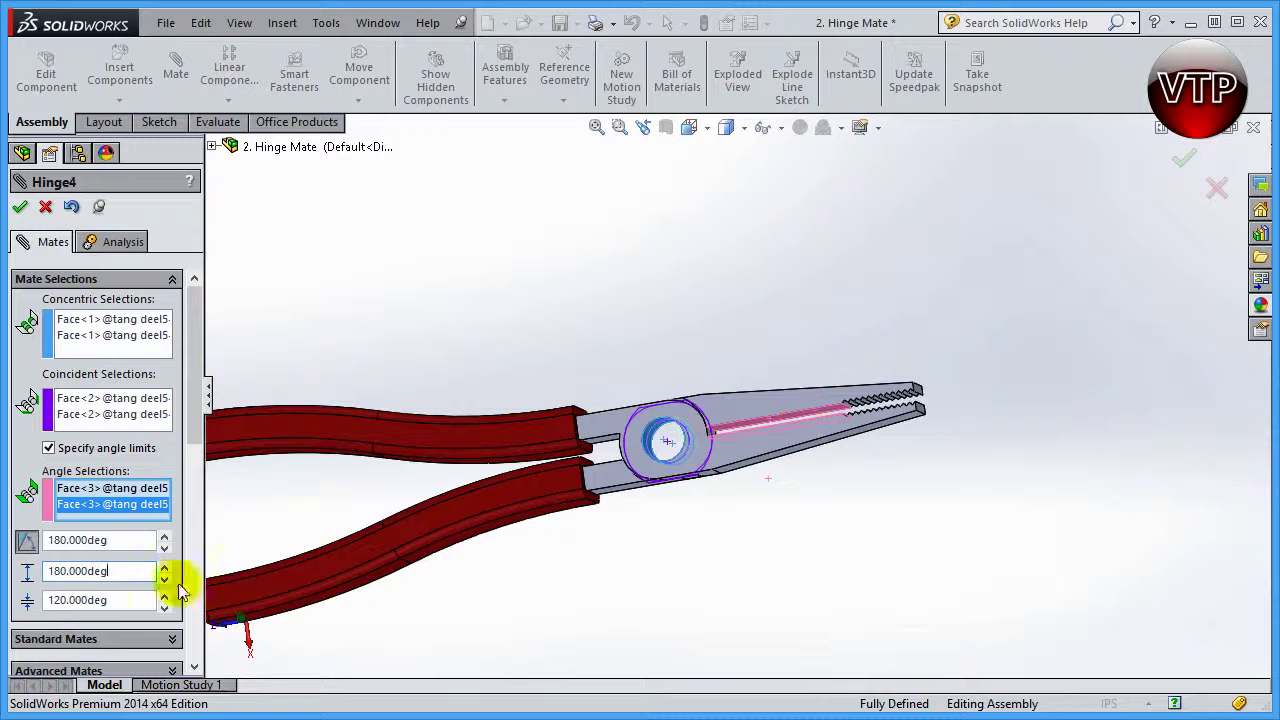
{"action": "left_click", "coordinate": [108, 601]}
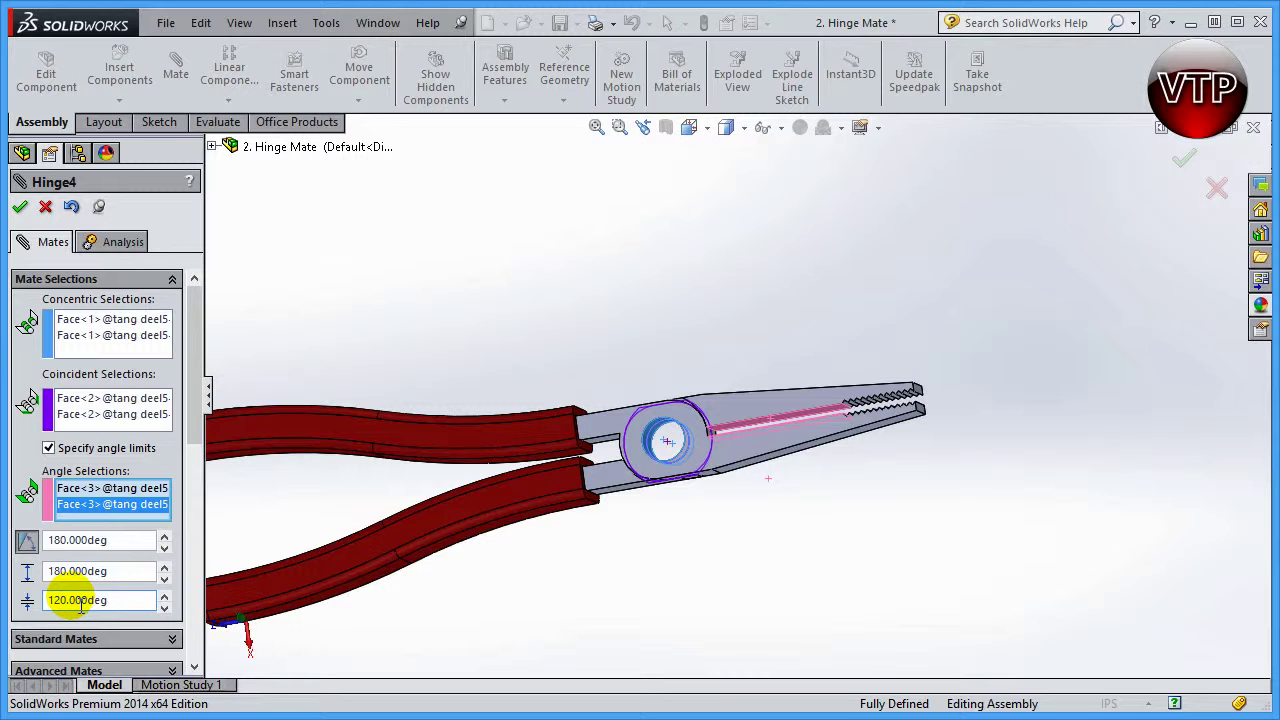
Accept Hinge4 and swing the upper handle open and closed to test its limits
{"action": "left_click", "coordinate": [20, 210]}
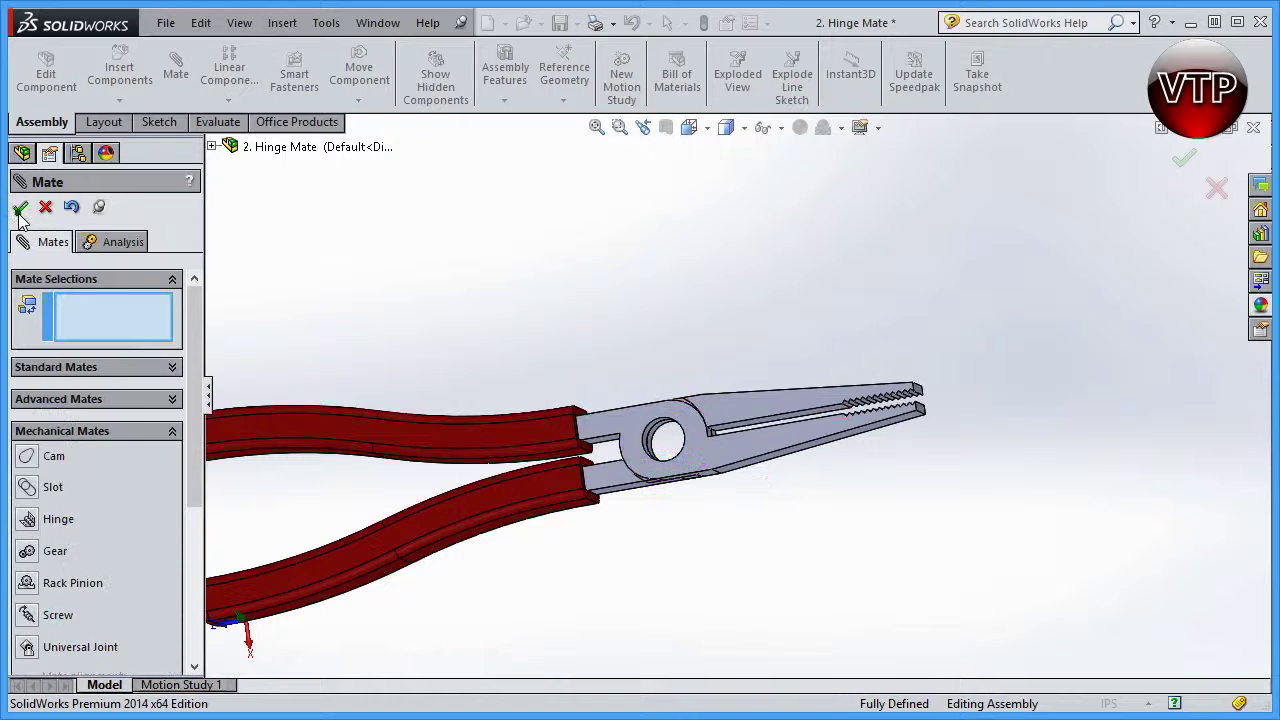
{"action": "left_click", "coordinate": [20, 208]}
{"action": "left_click_drag", "start_coordinate": [251, 402], "coordinate": [824, 226]}
{"action": "left_click_drag", "start_coordinate": [721, 211], "coordinate": [500, 555]}
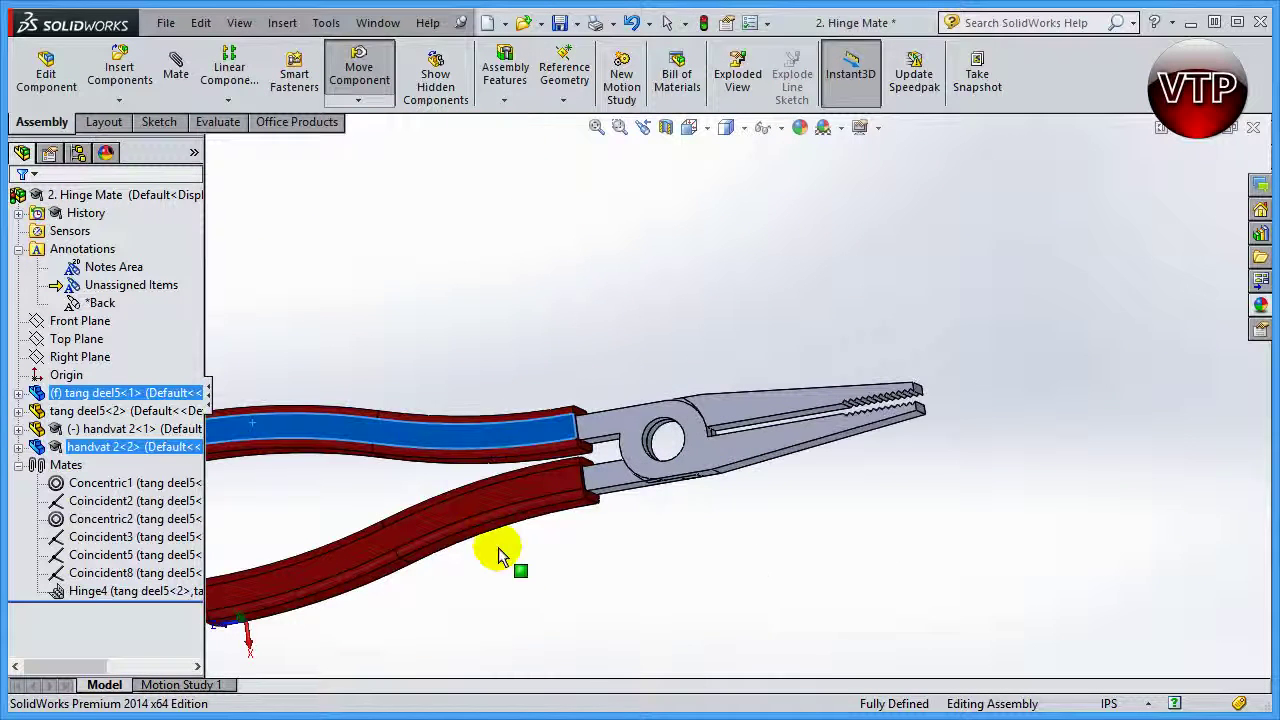
{"action": "left_click_drag", "start_coordinate": [509, 601], "coordinate": [865, 259]}
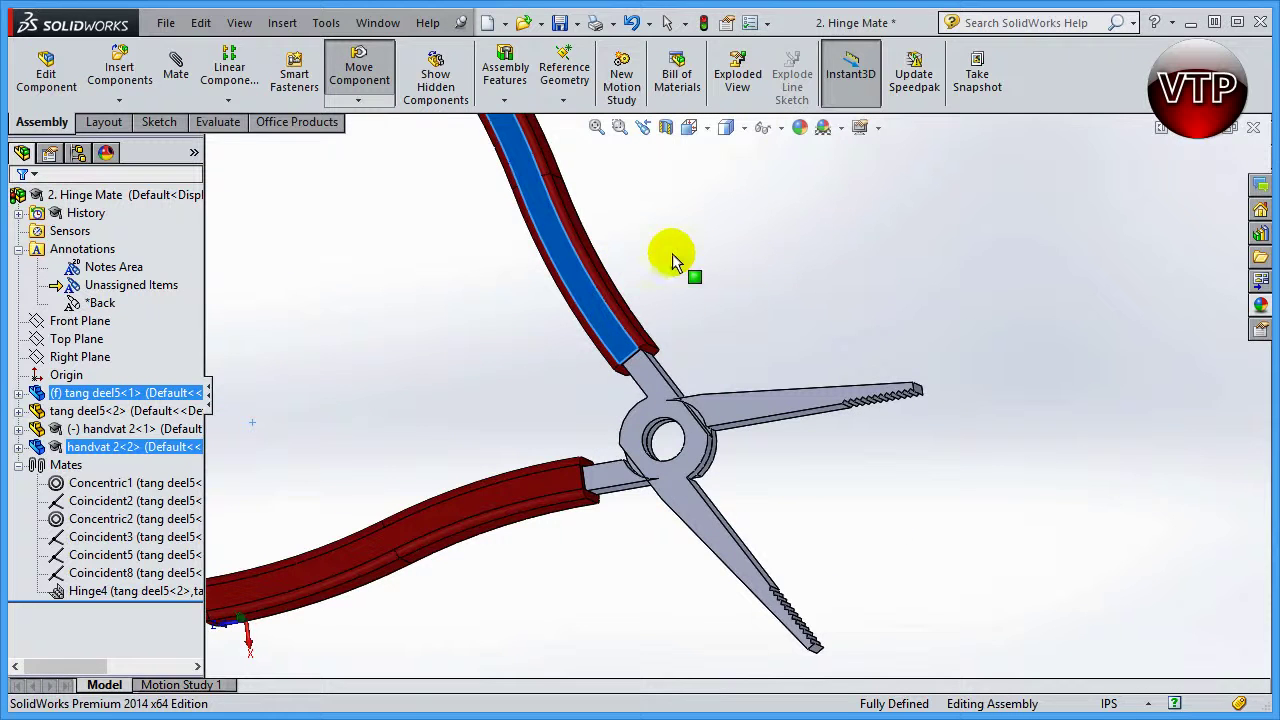
{"action": "left_click_drag", "start_coordinate": [672, 253], "coordinate": [457, 406]}
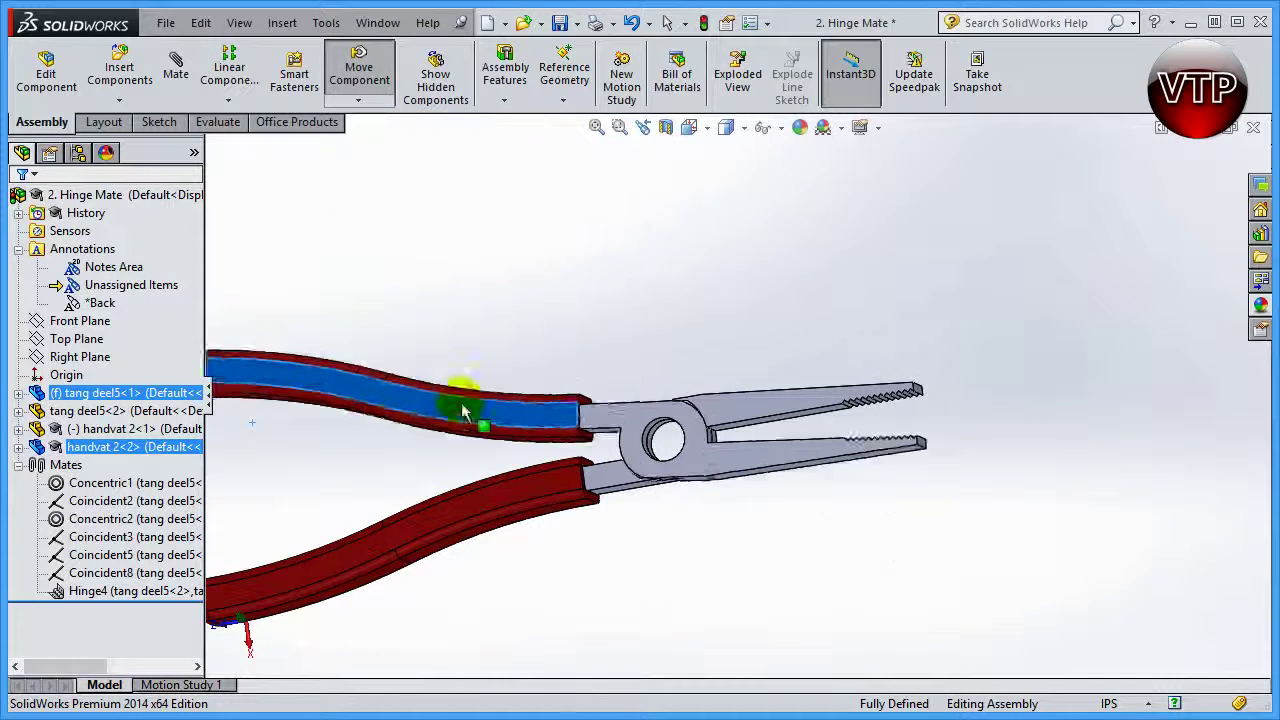
Display the Hinge4 angle dimension and swing the handle to view the 180° and 120° limits
{"action": "left_click", "coordinate": [93, 597]}
{"action": "middle_click_drag", "start_coordinate": [634, 566], "coordinate": [914, 549]}
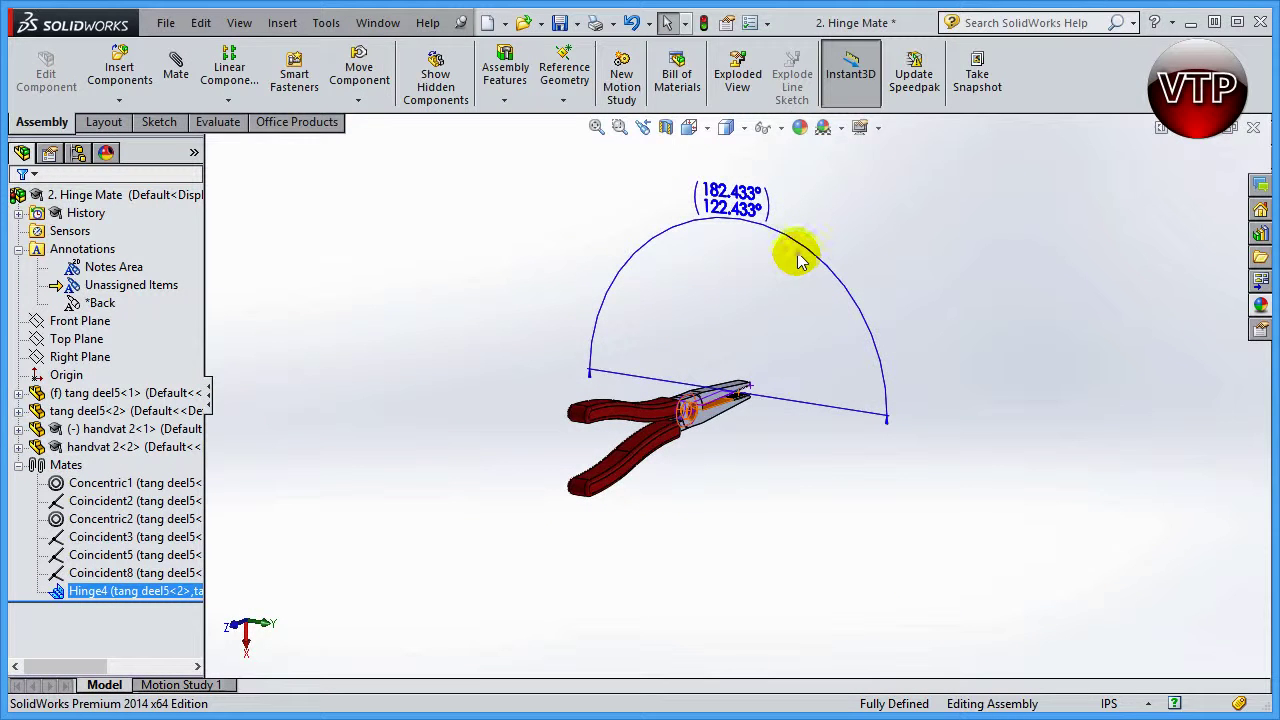
{"action": "left_click_drag", "start_coordinate": [630, 418], "coordinate": [651, 509]}
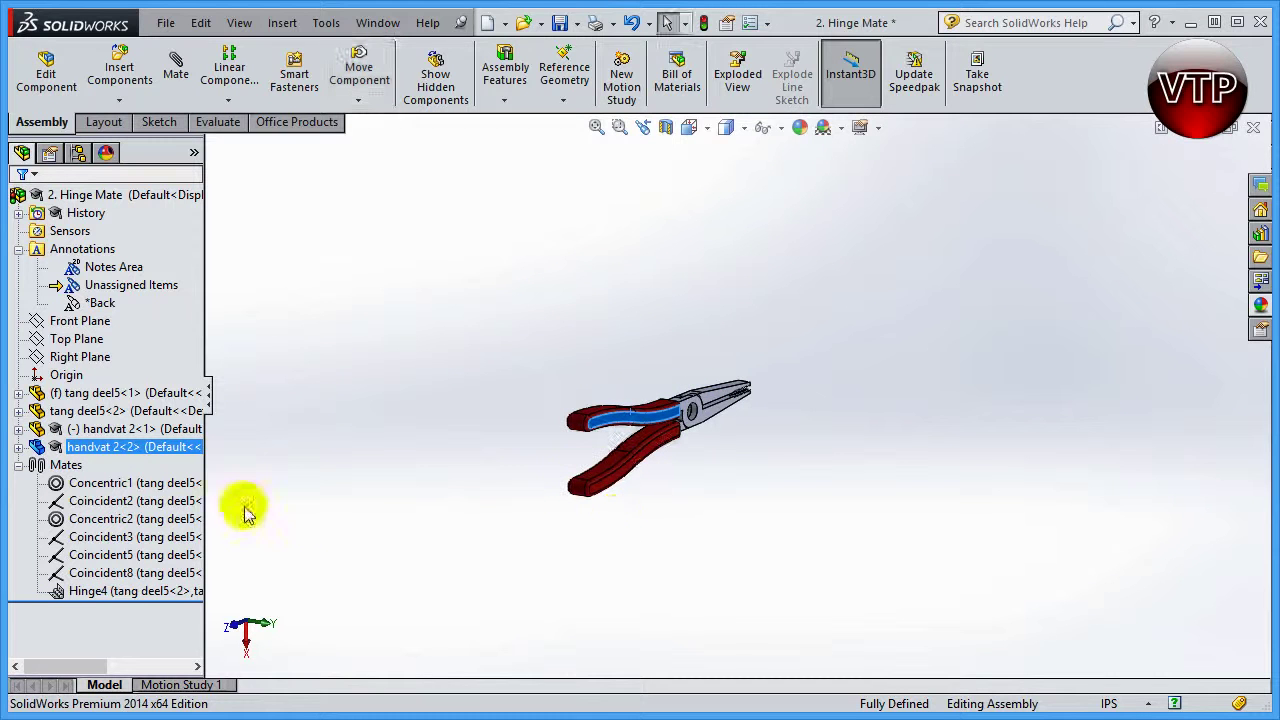
{"action": "left_click", "coordinate": [110, 591]}
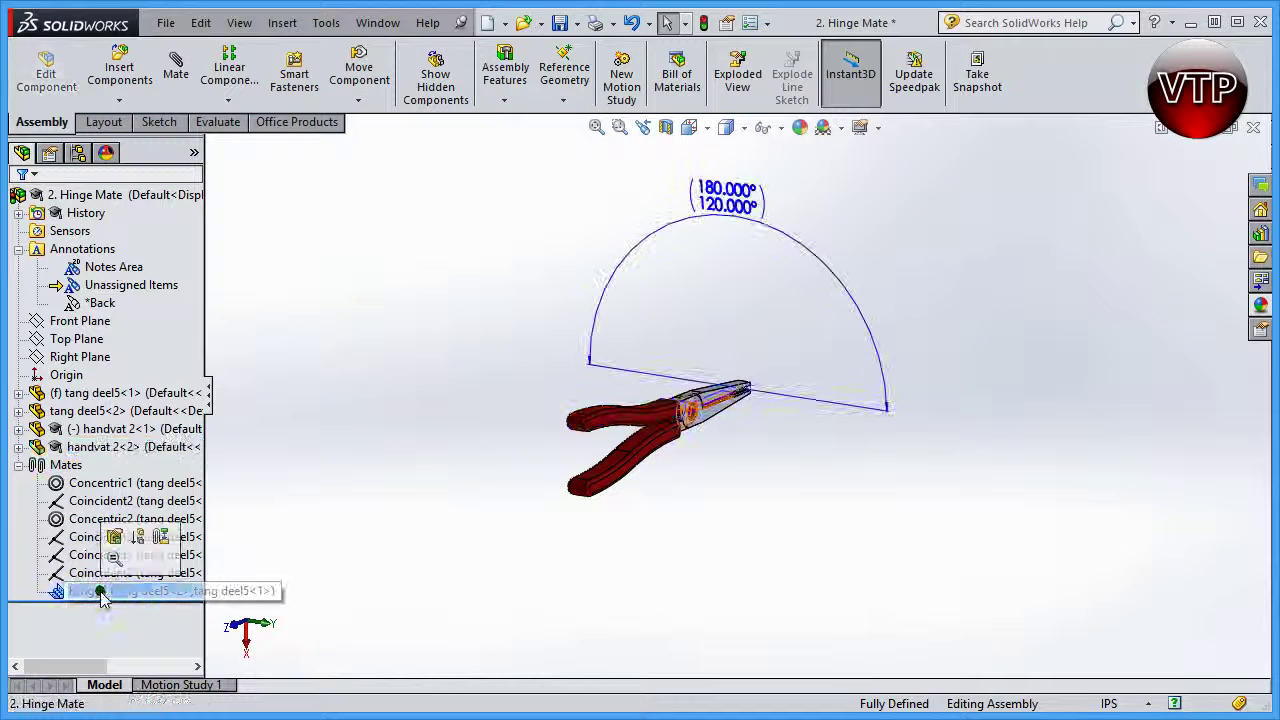
Inspect the 180° hinge angle dimension without changing it, then close its properties
{"action": "double_click", "coordinate": [727, 188]}
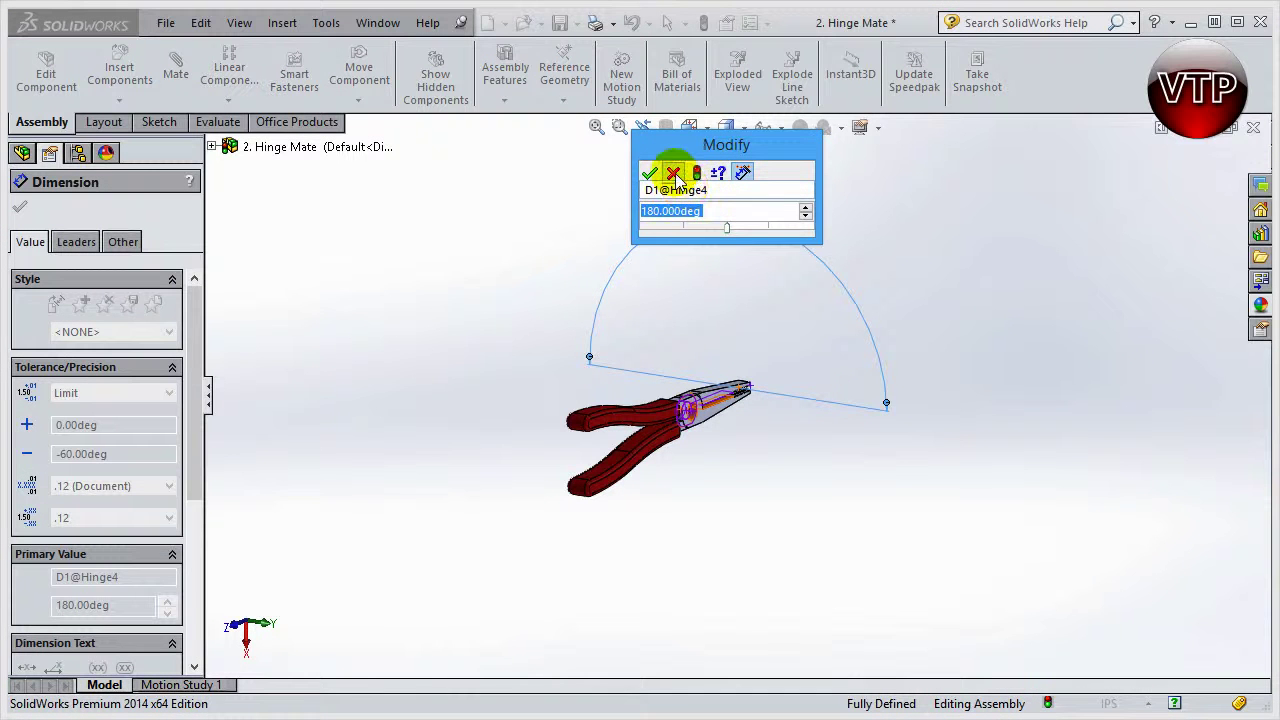
{"action": "left_click", "coordinate": [675, 174]}
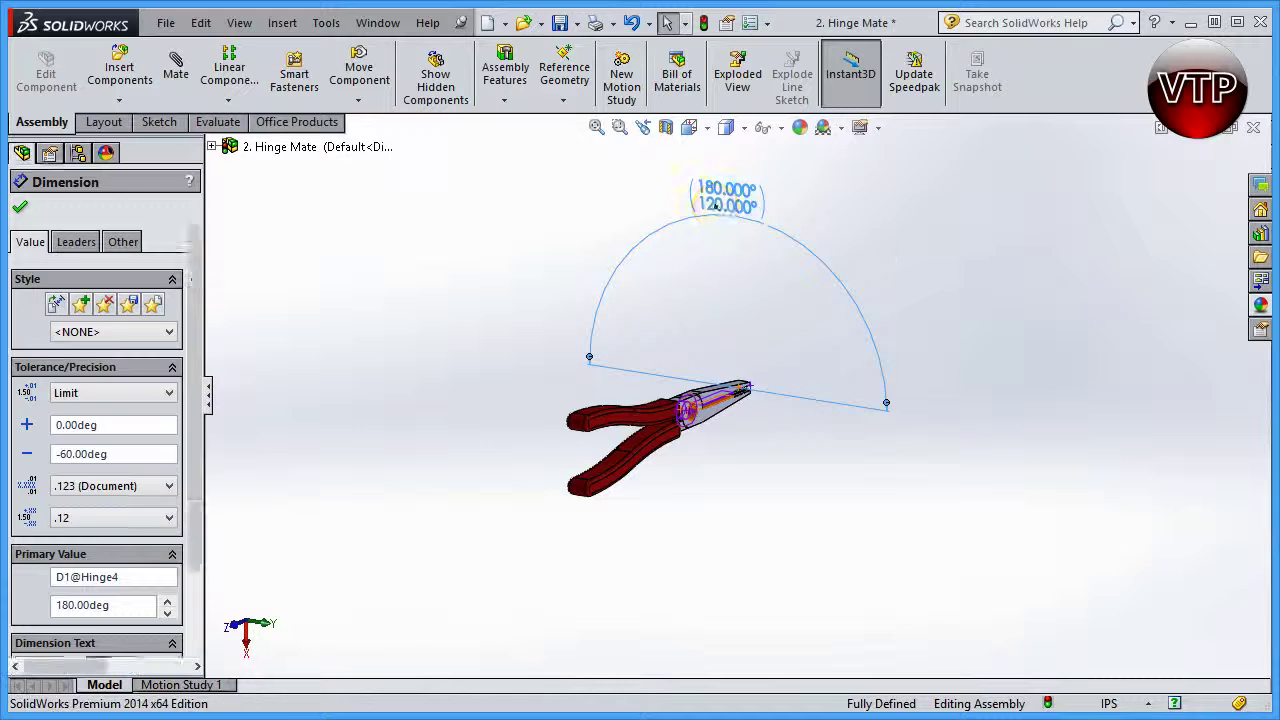
{"action": "double_click", "coordinate": [722, 200]}
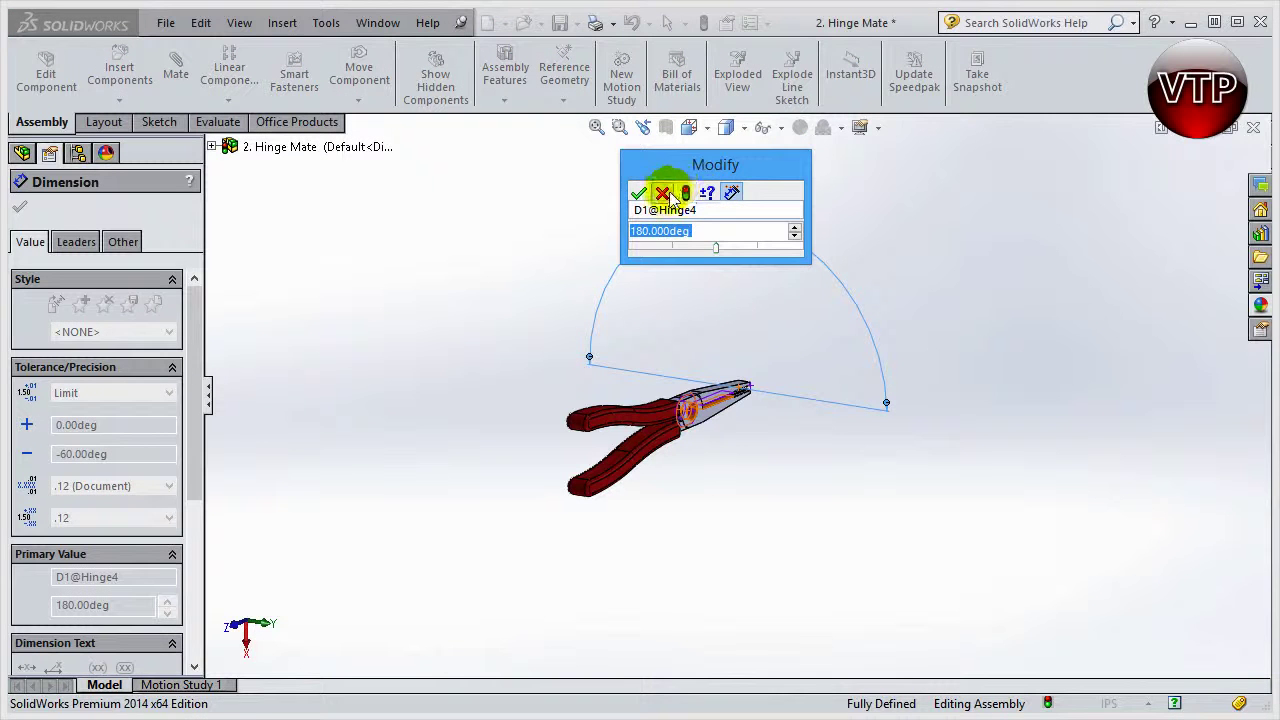
{"action": "left_click", "coordinate": [500, 287]}
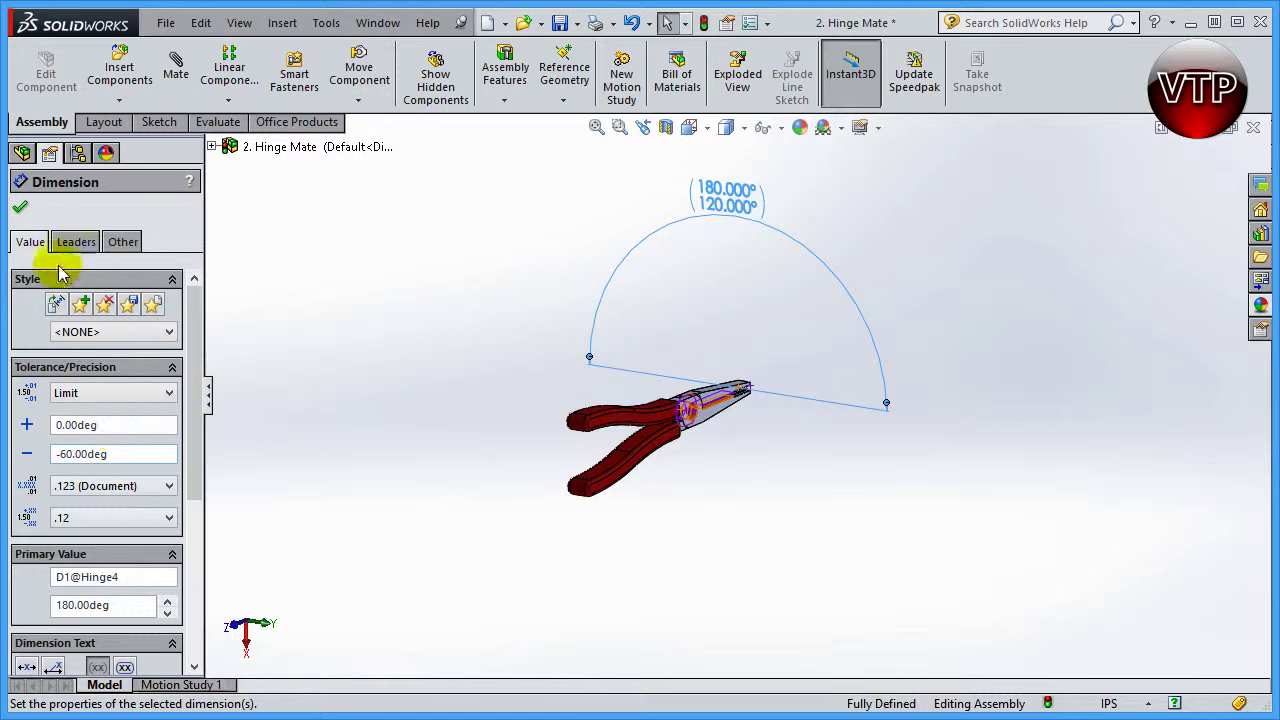
{"action": "left_click", "coordinate": [20, 207]}
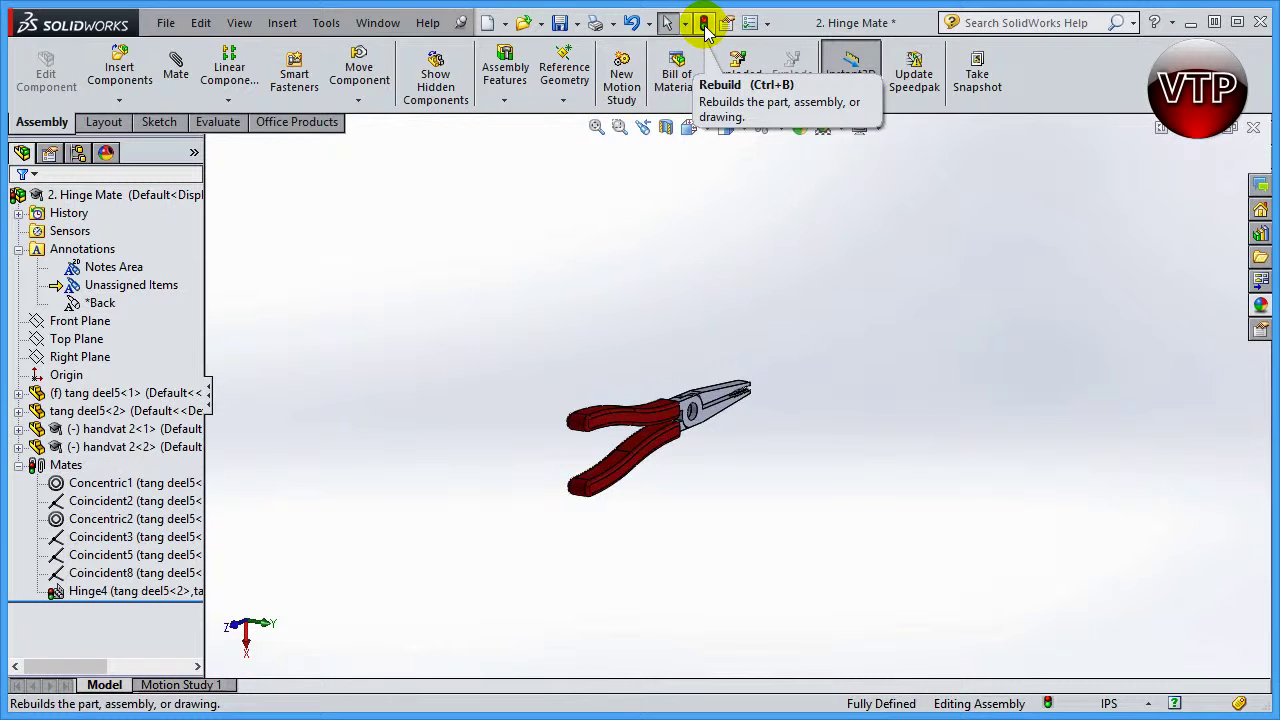
Rebuild the assembly and drag the handvat 2<2> handle to spread the jaws open
{"action": "left_click", "coordinate": [705, 28]}
{"action": "left_click_drag", "start_coordinate": [618, 406], "coordinate": [594, 334]}
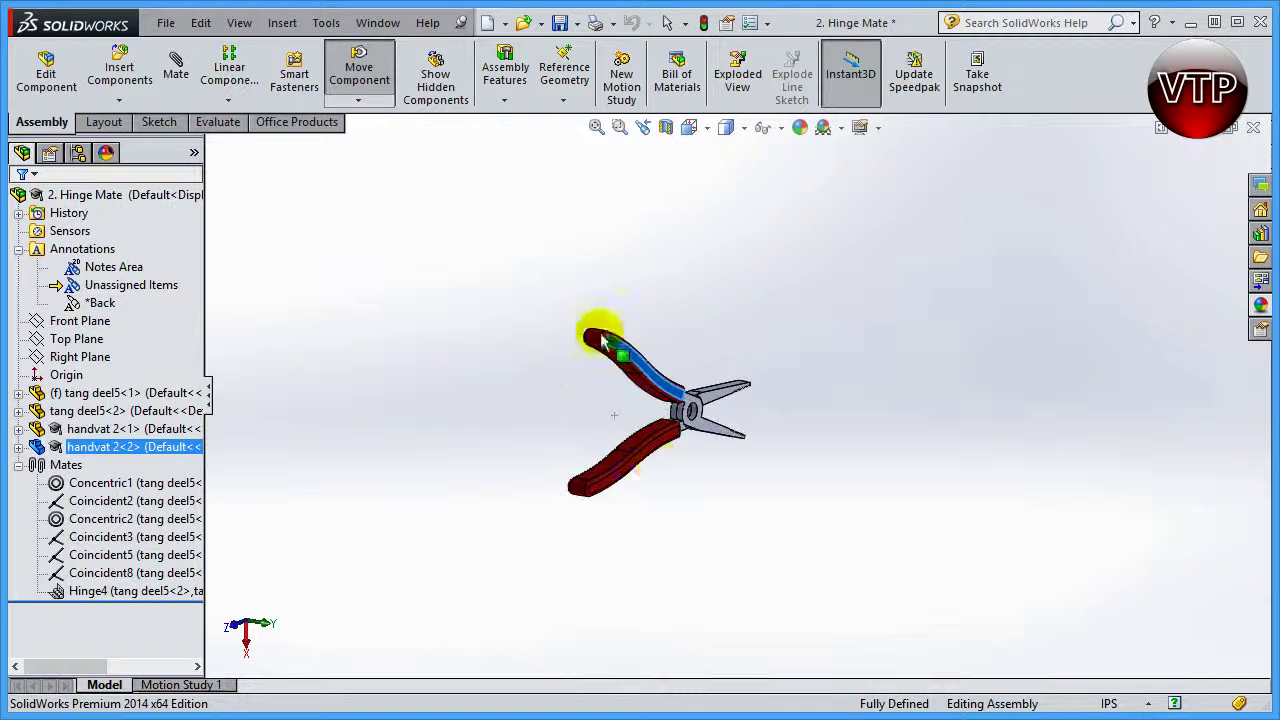
{"action": "middle_click_drag", "start_coordinate": [594, 334], "coordinate": [663, 434]}
{"action": "scroll", "coordinate": [663, 434], "scroll_direction": "down", "scroll_amount": 3}
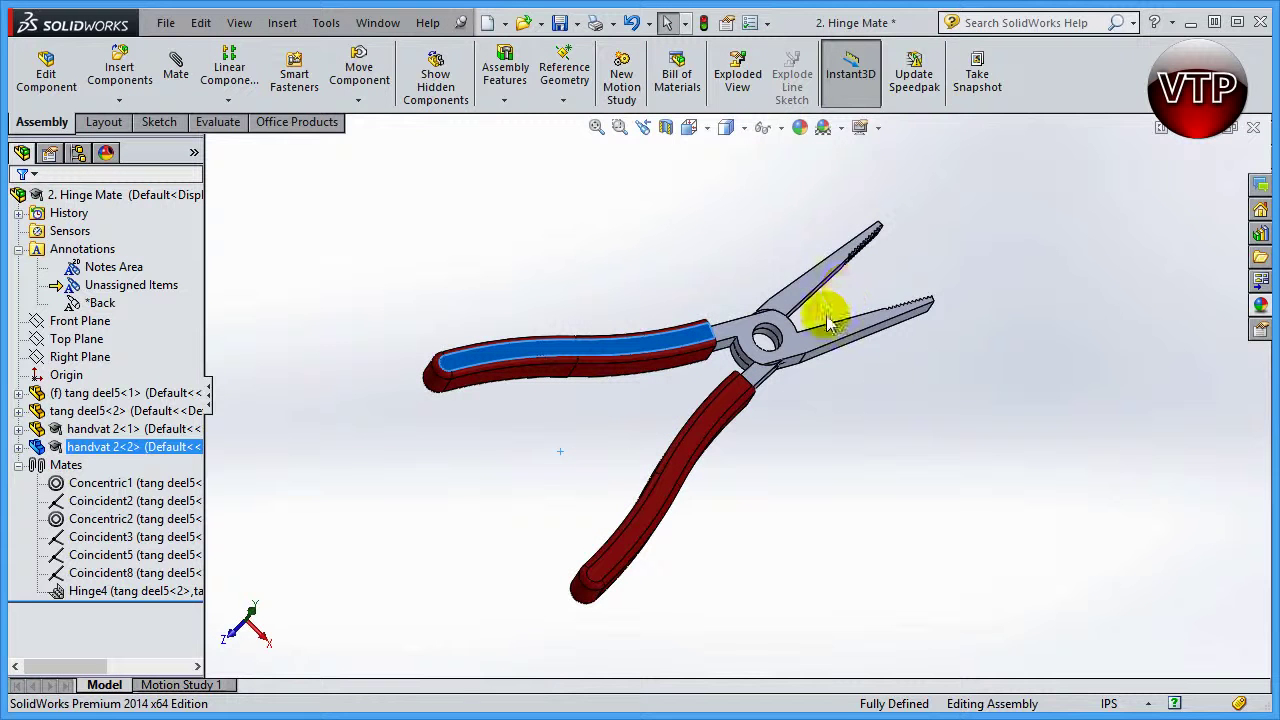